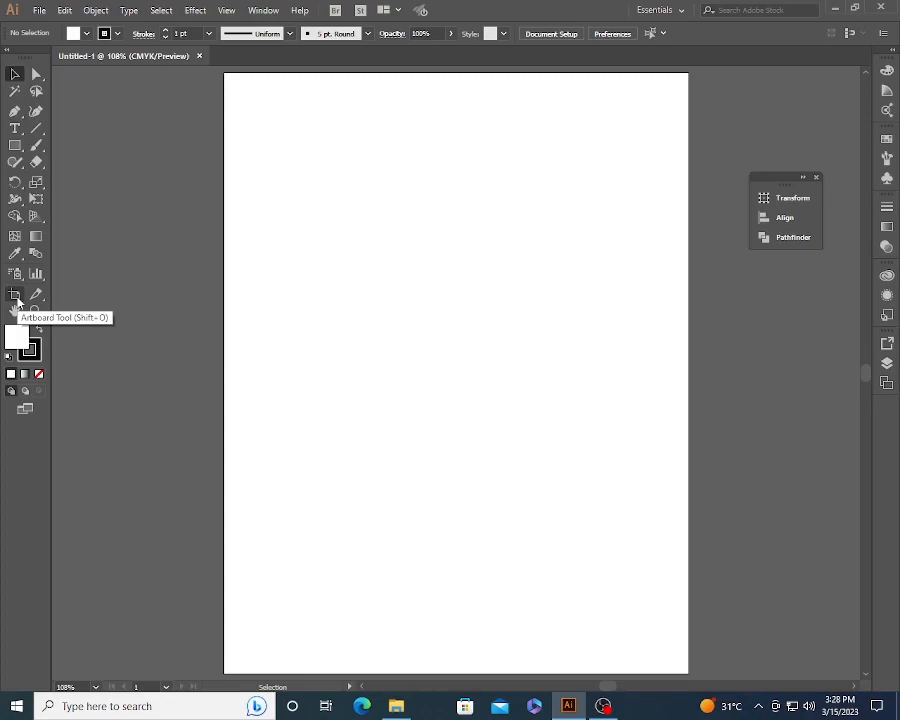
Change the artboard to the A3 preset in landscape orientation.
{"action": "left_click", "coordinate": [17, 299]}
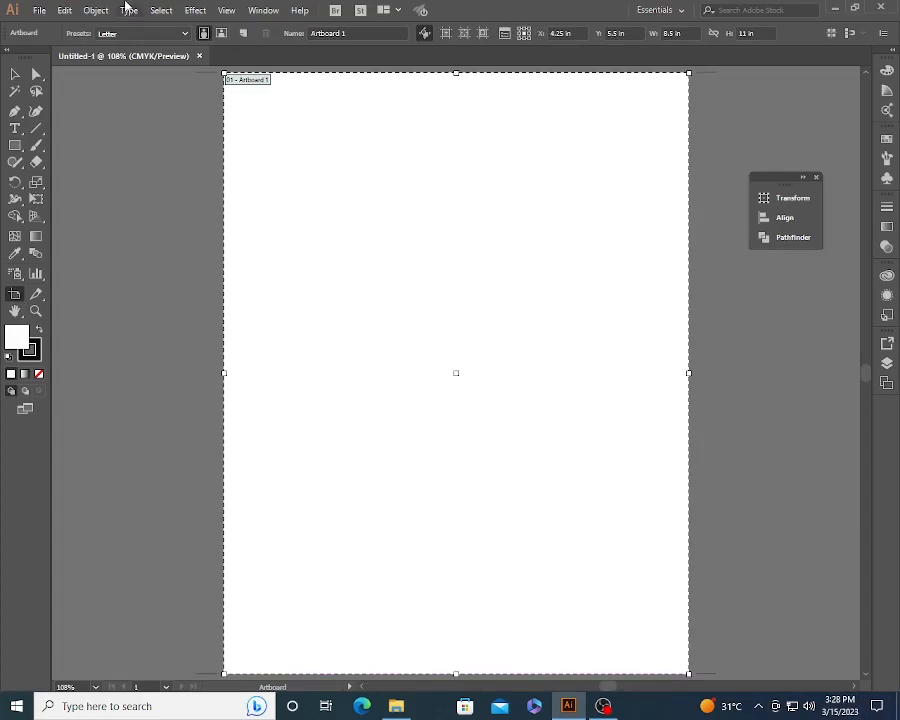
{"action": "left_click", "coordinate": [166, 34]}
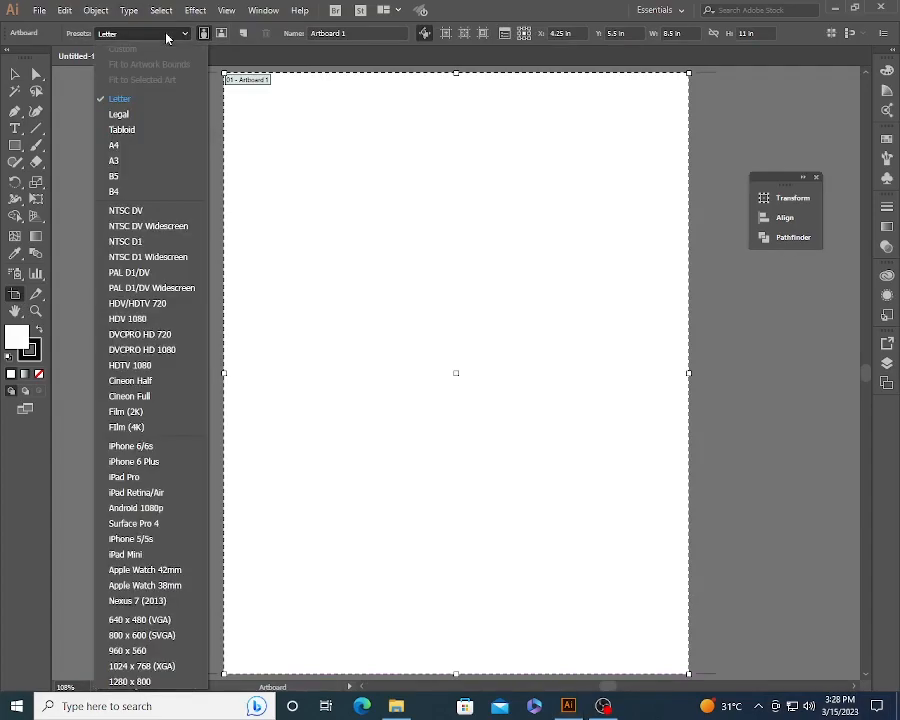
{"action": "left_click", "coordinate": [157, 160]}
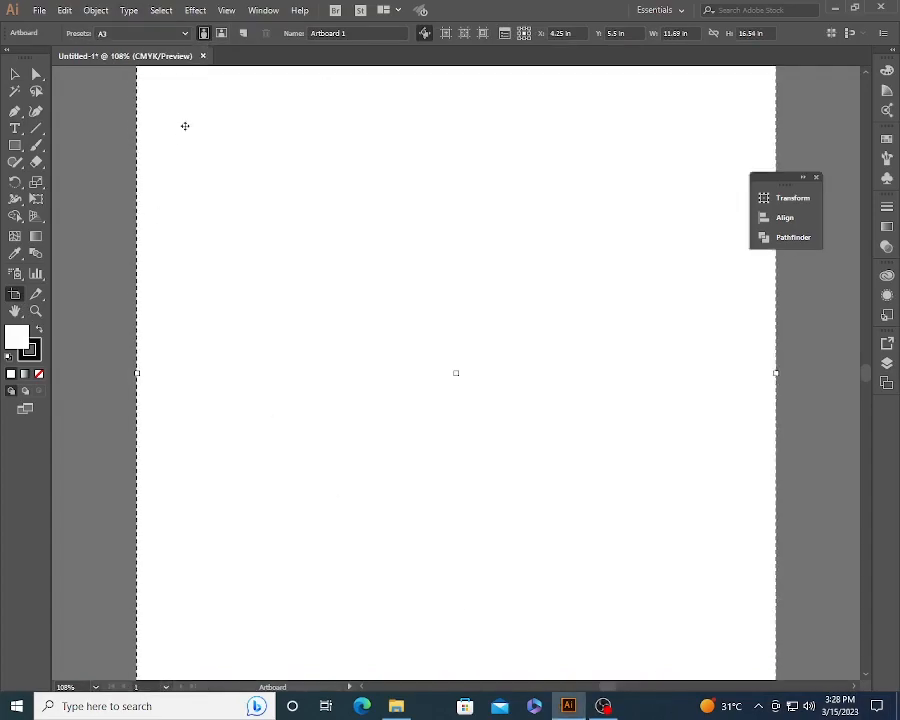
{"action": "left_click", "coordinate": [222, 34]}
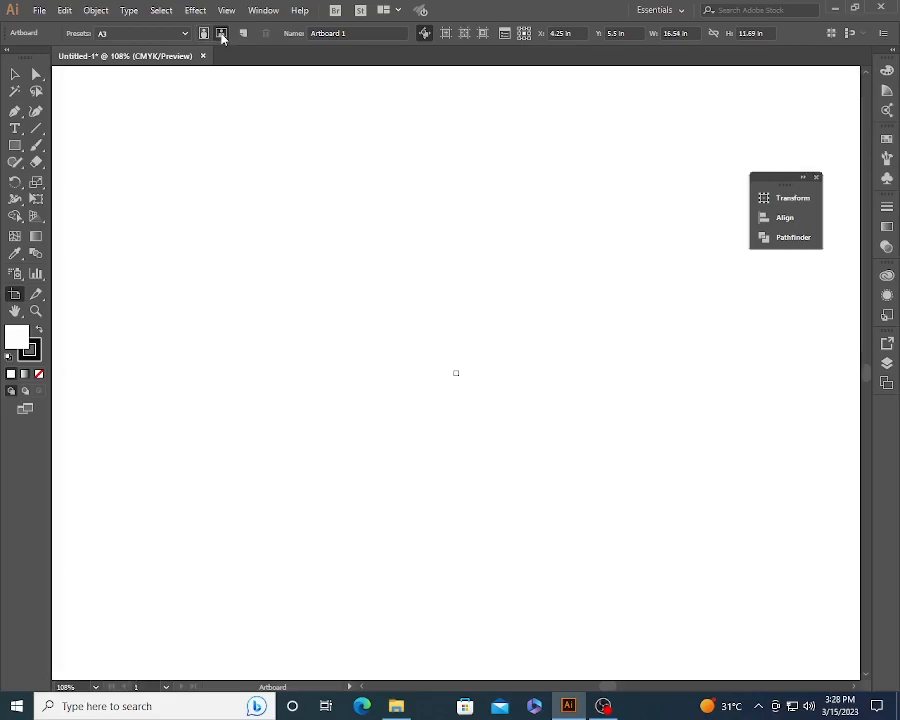
Set the artboard width to 20 in.
{"action": "double_click", "coordinate": [365, 33]}
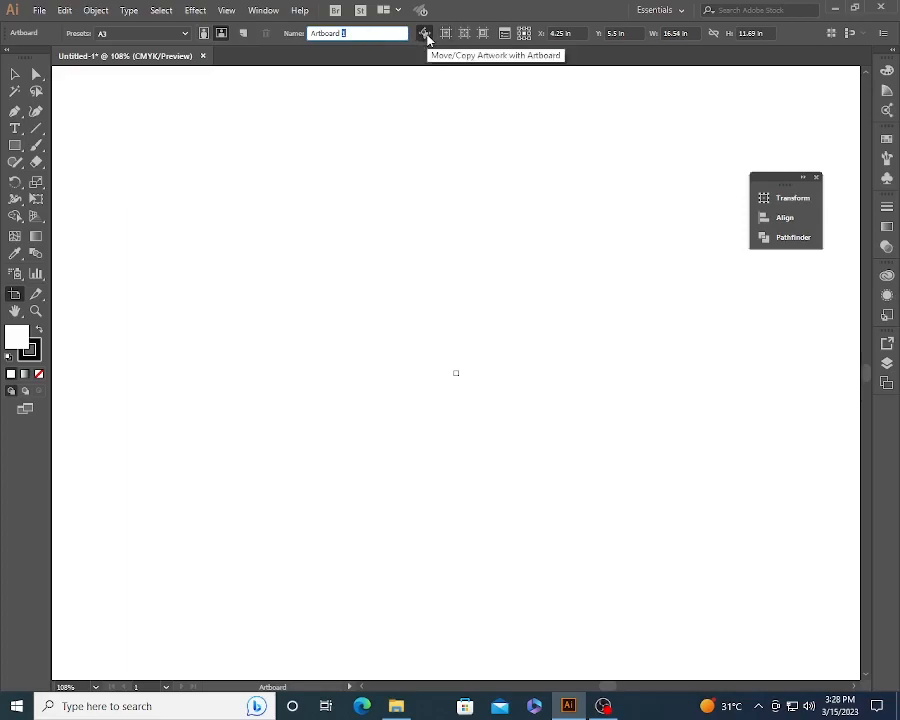
{"action": "double_click", "coordinate": [673, 34]}
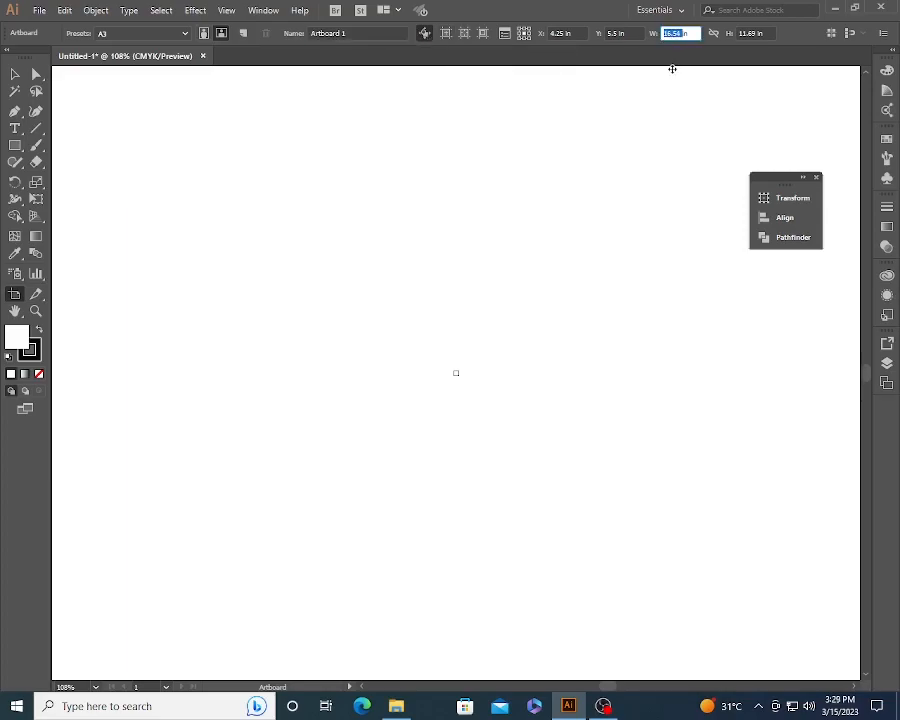
{"action": "type", "text": "20in"}
{"action": "key", "text": "Return"}
Try moving the artboard sideways twice, undo both moves and leave artboard editing.
{"action": "scroll", "coordinate": [357, 362], "scroll_direction": "down", "scroll_amount": 6}
{"action": "left_click_drag", "start_coordinate": [373, 364], "coordinate": [552, 370]}
{"action": "left_click_drag", "start_coordinate": [534, 384], "coordinate": [720, 389]}
{"action": "key", "text": "ctrl+z"}
{"action": "key", "text": "ctrl+z"}
{"action": "key", "text": "v"}
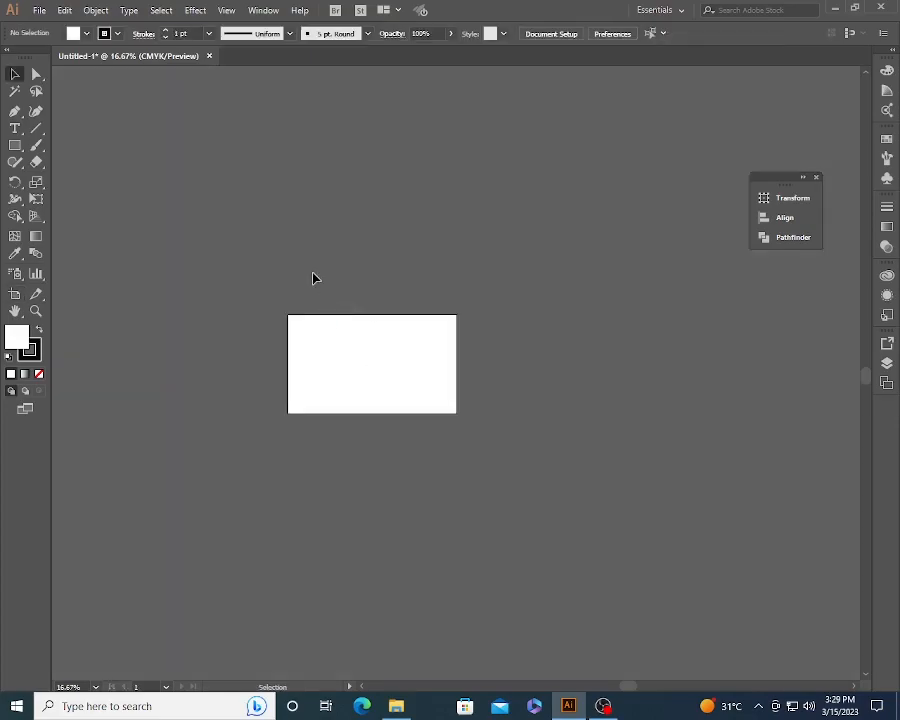
Show the rulers, switch their units to millimeters and fit the artboard in the window.
{"action": "key", "text": "ctrl+r"}
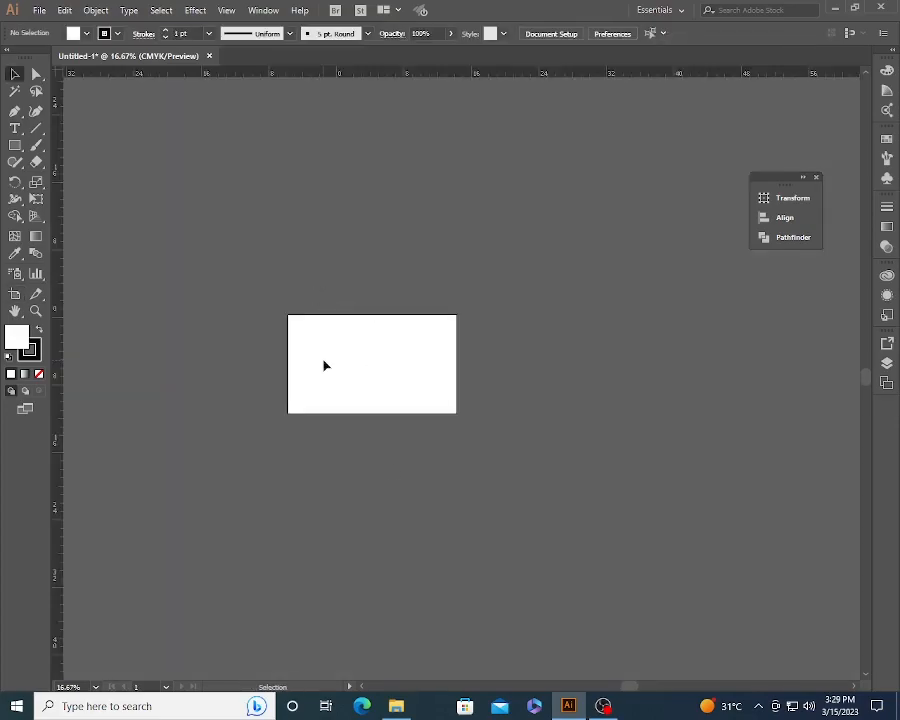
{"action": "right_click", "coordinate": [270, 76]}
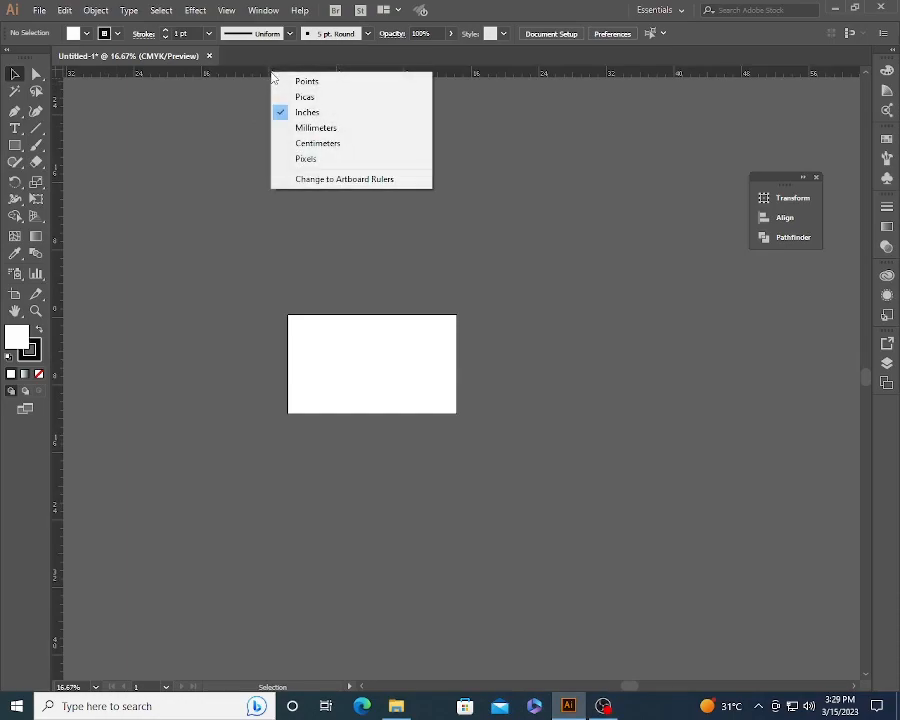
{"action": "left_click", "coordinate": [306, 130]}
{"action": "key", "text": "ctrl+0"}
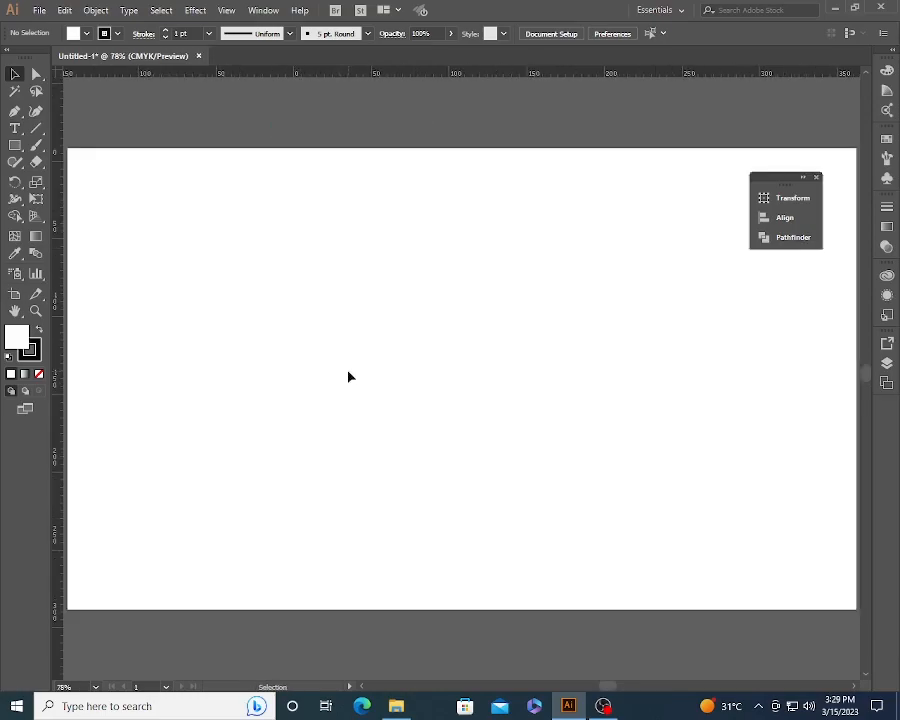
Draw a square with sides of about 69 mm and, level with it, a circle about 73 mm across.
{"action": "left_click", "coordinate": [15, 145]}
{"action": "left_click_drag", "start_coordinate": [188, 241], "coordinate": [297, 348]}
{"action": "left_click_drag", "start_coordinate": [15, 145], "coordinate": [100, 178]}
{"action": "left_click_drag", "start_coordinate": [414, 266], "coordinate": [470, 323]}
{"action": "key", "text": "v"}
{"action": "left_click_drag", "start_coordinate": [420, 267], "coordinate": [422, 301]}
{"action": "left_click", "coordinate": [143, 237]}
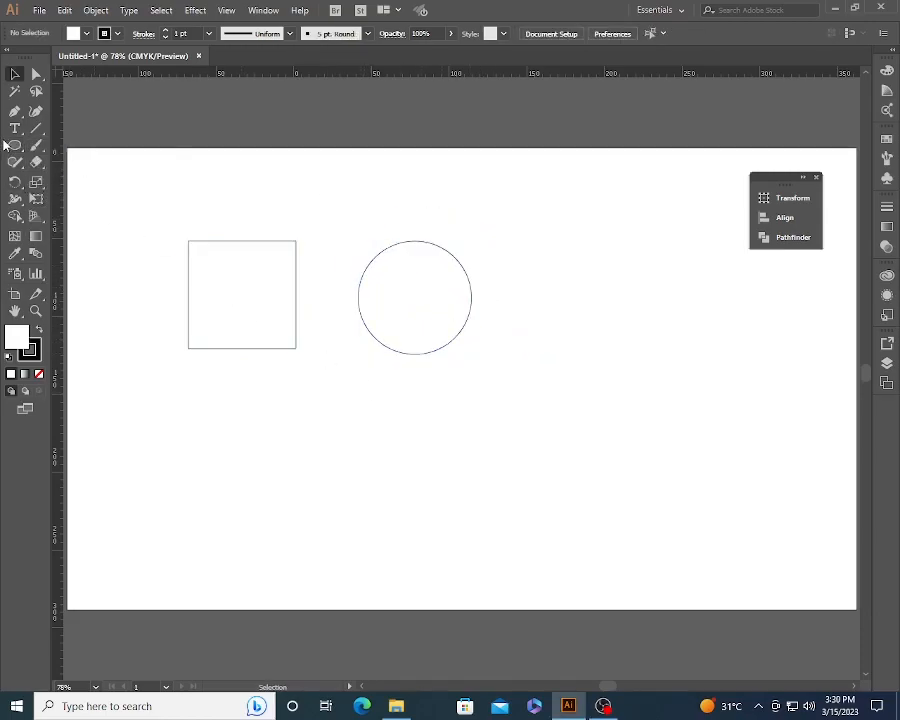
Try moving, rotating and enlarging the square as a whole, undoing each change.
{"action": "left_click", "coordinate": [229, 283]}
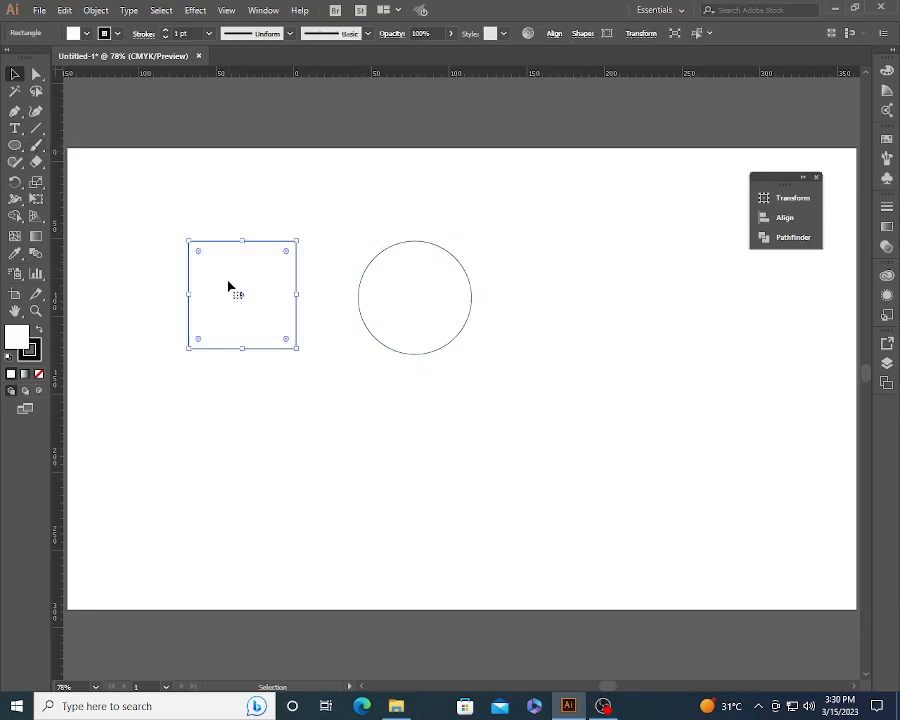
{"action": "left_click_drag", "start_coordinate": [209, 267], "coordinate": [137, 259]}
{"action": "key", "text": "ctrl+z"}
{"action": "left_click_drag", "start_coordinate": [302, 356], "coordinate": [329, 311]}
{"action": "key", "text": "ctrl+z"}
{"action": "left_click_drag", "start_coordinate": [296, 347], "coordinate": [346, 398]}
{"action": "key", "text": "a"}
{"action": "key", "text": "ctrl+z"}
{"action": "left_click", "coordinate": [339, 382]}
Try moving the whole square with the Direct Selection tool and undo the move.
{"action": "left_click", "coordinate": [36, 75]}
{"action": "left_click", "coordinate": [251, 296]}
{"action": "left_click_drag", "start_coordinate": [255, 275], "coordinate": [155, 229]}
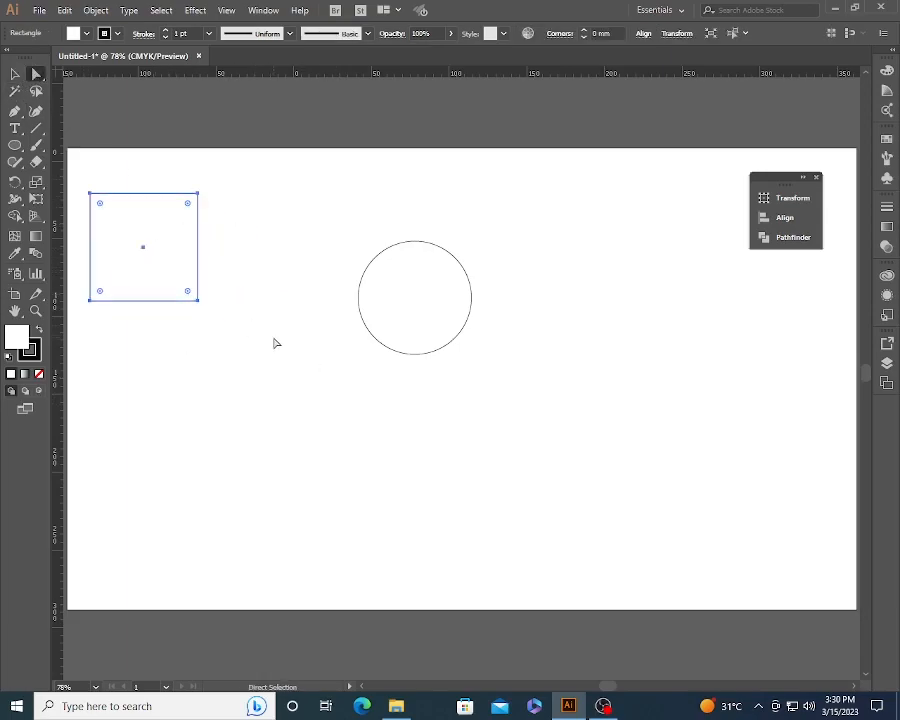
{"action": "key", "text": "ctrl+z"}
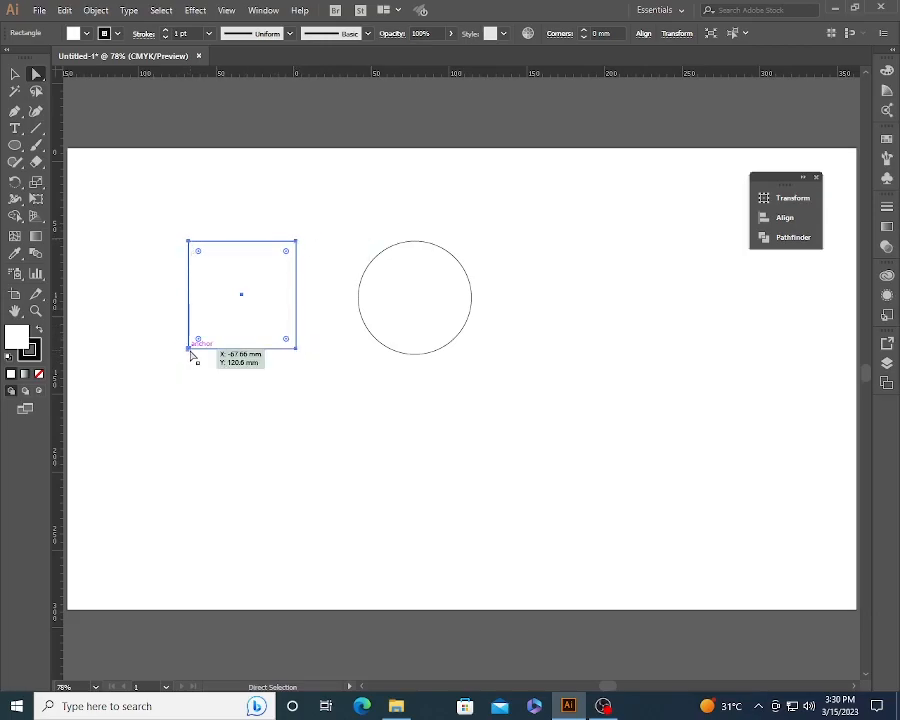
Try stretching the square from one side and enlarging it from a corner with the Selection tool, undoing both changes.
{"action": "left_click", "coordinate": [15, 74]}
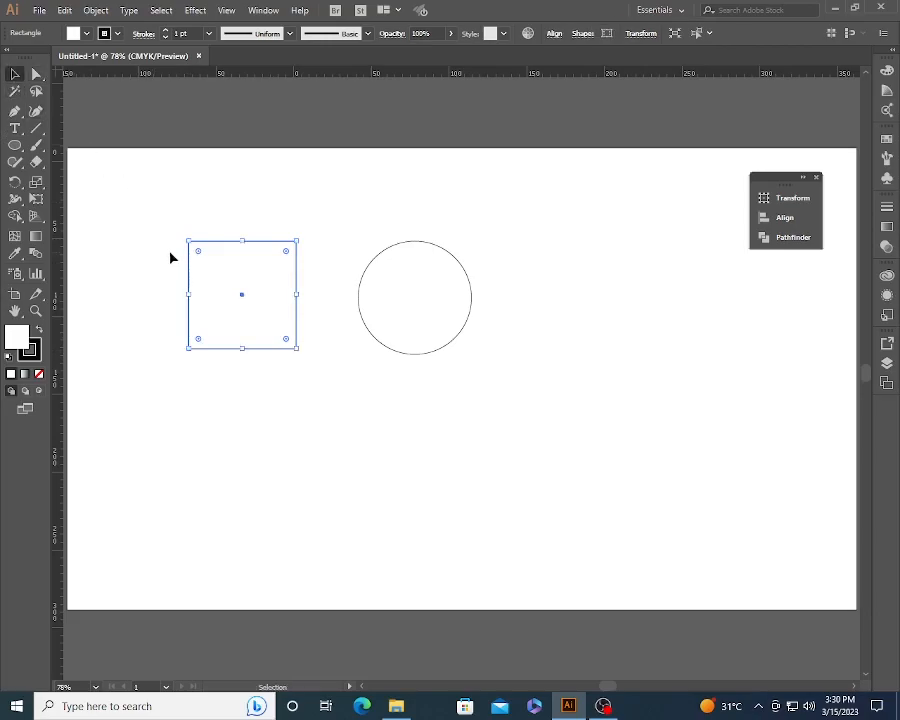
{"action": "key", "text": "ctrl+space"}
{"action": "left_click_drag", "start_coordinate": [177, 221], "coordinate": [337, 368]}
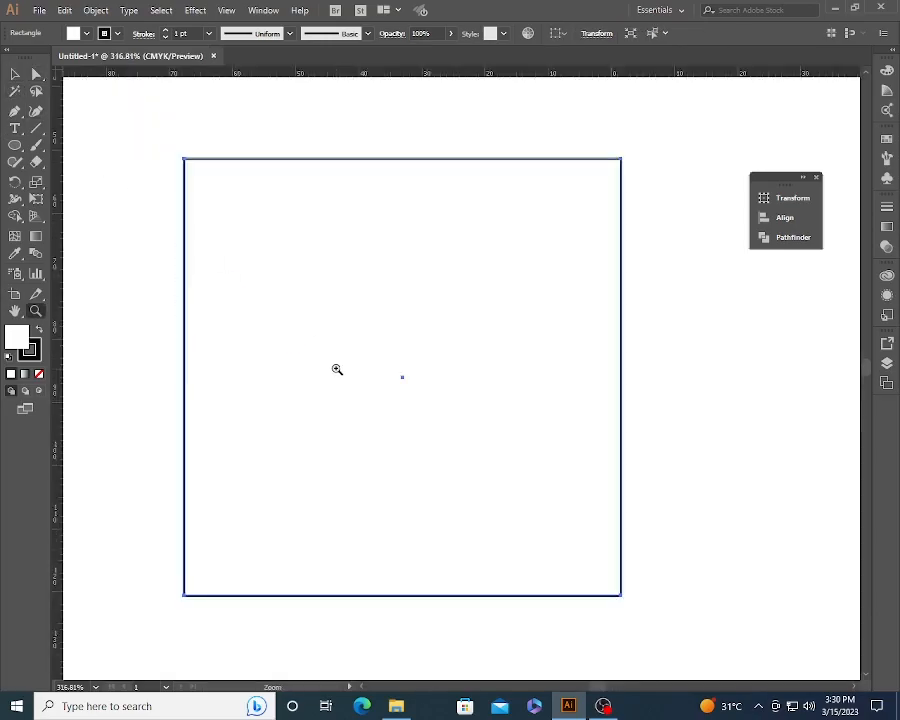
{"action": "left_click_drag", "start_coordinate": [184, 377], "coordinate": [154, 378]}
{"action": "key", "text": "ctrl+z"}
{"action": "left_click_drag", "start_coordinate": [620, 595], "coordinate": [663, 625]}
{"action": "key", "text": "ctrl+z"}
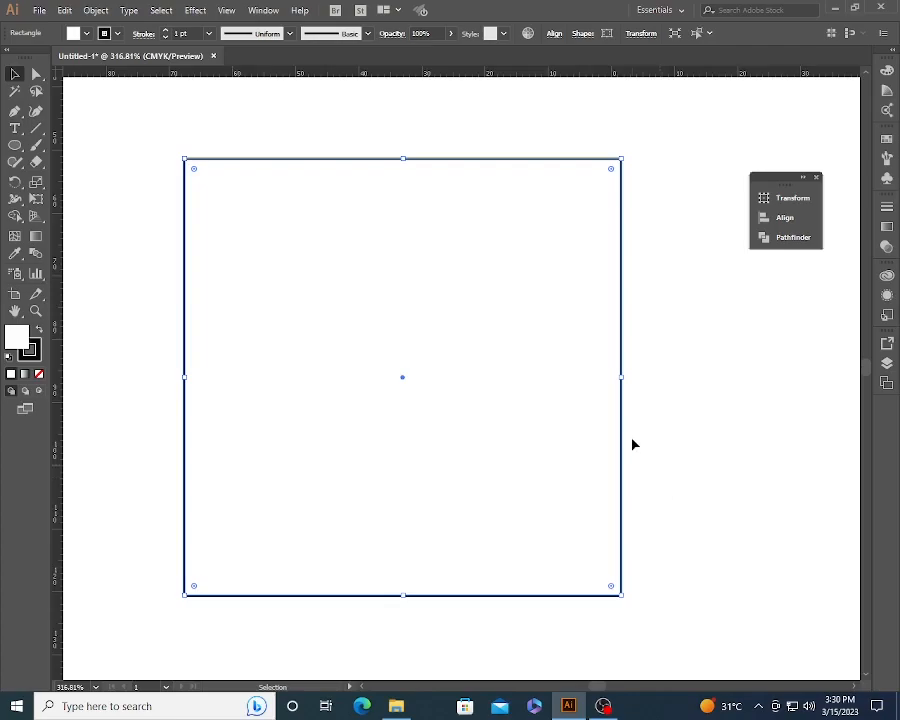
Move only the square's upper-right anchor point inward to about X -55.3 mm, Y 109.2 mm, turning the square into a bent L shape.
{"action": "left_click", "coordinate": [36, 76]}
{"action": "left_click", "coordinate": [340, 140]}
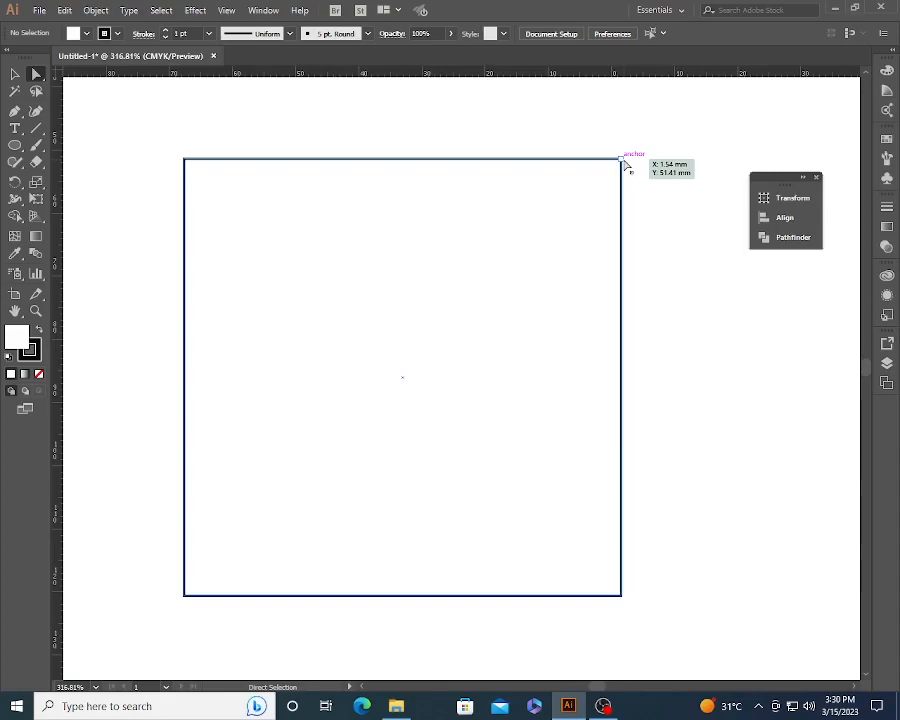
{"action": "left_click", "coordinate": [524, 279]}
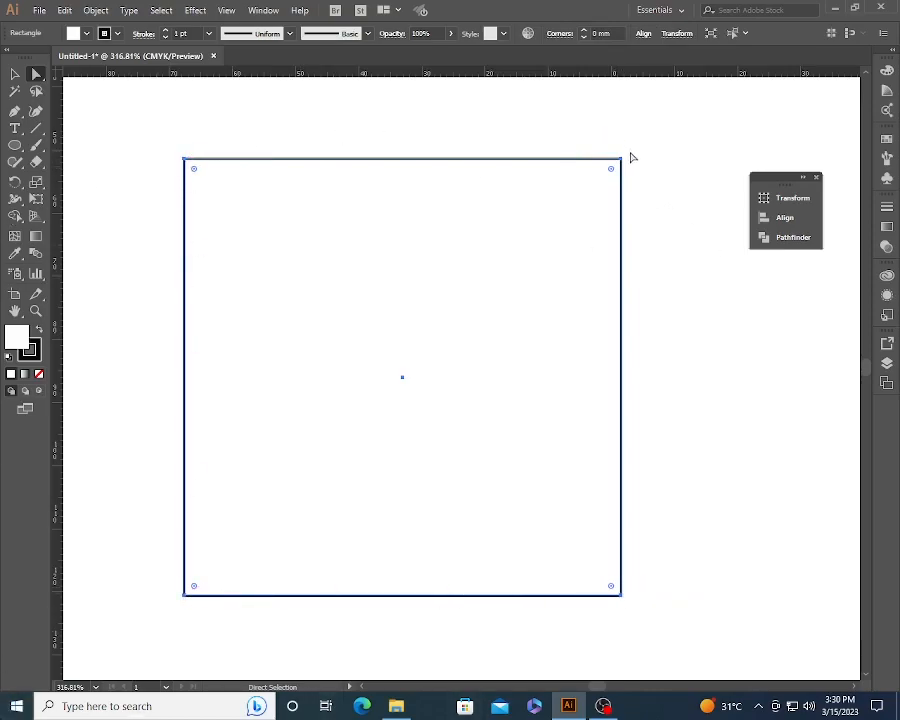
{"action": "left_click_drag", "start_coordinate": [621, 160], "coordinate": [263, 528]}
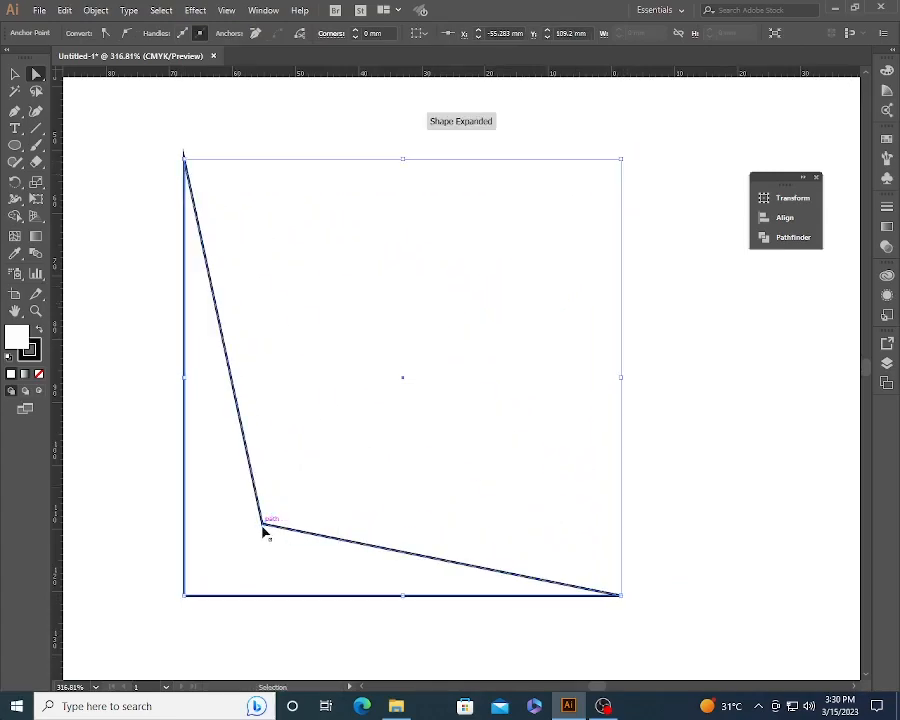
{"action": "key", "text": "ctrl+0"}
{"action": "left_click", "coordinate": [236, 324]}
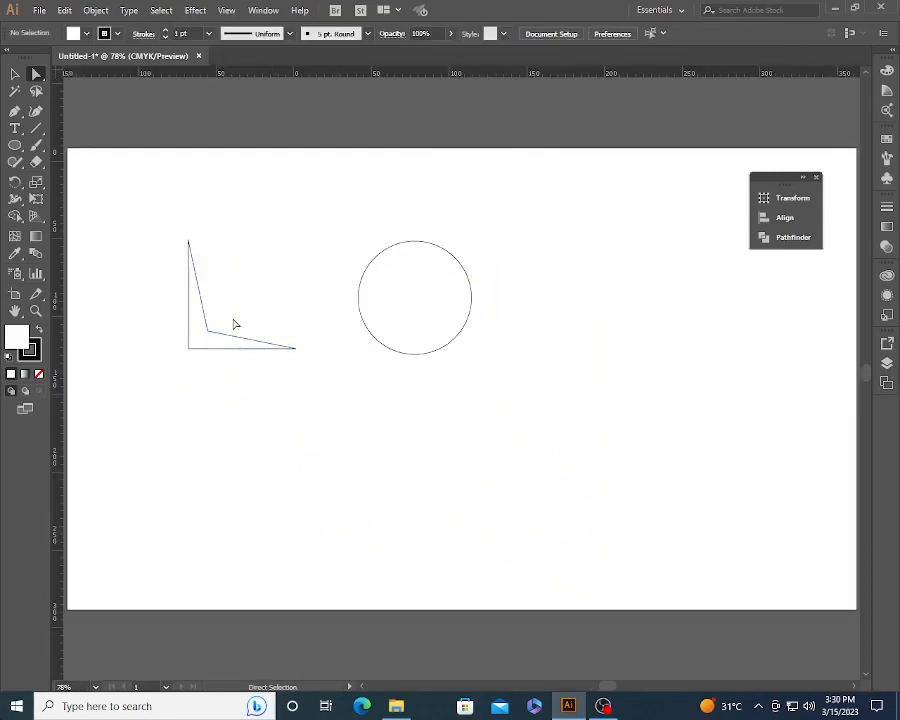
Pull the circle's bottom anchor point straight down to about Y 184 mm, and undo a trial adjustment of its handle.
{"action": "left_click", "coordinate": [419, 351]}
{"action": "left_click", "coordinate": [416, 354]}
{"action": "left_click_drag", "start_coordinate": [417, 357], "coordinate": [418, 450]}
{"action": "left_click", "coordinate": [415, 447]}
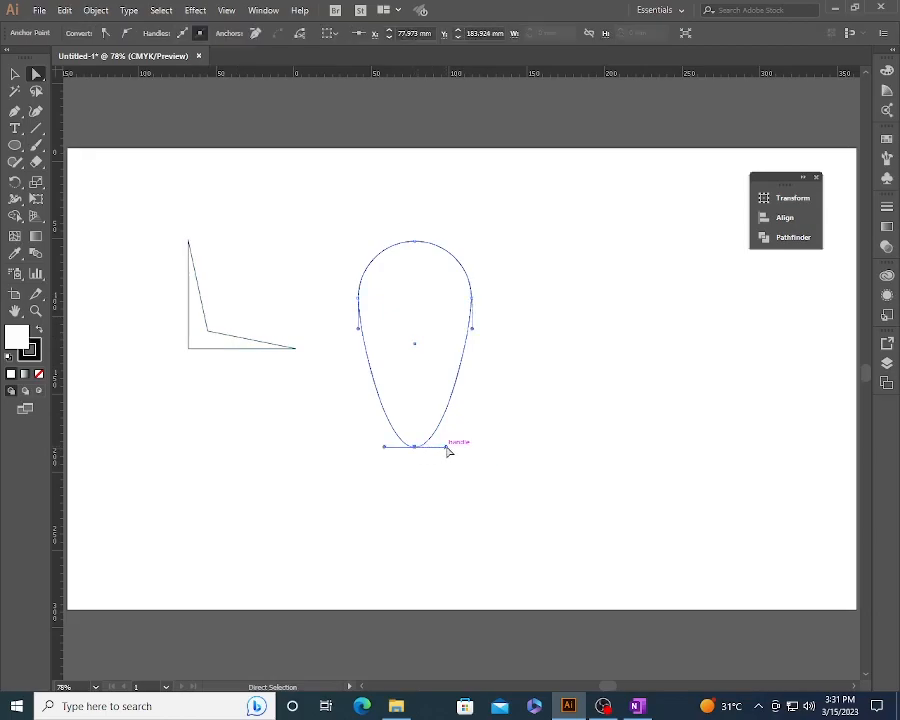
{"action": "left_click_drag", "start_coordinate": [448, 451], "coordinate": [481, 414]}
{"action": "key", "text": "ctrl+z"}
Convert the outer lower-left corner anchor of the bent L shape to a smooth point.
{"action": "left_click", "coordinate": [218, 334]}
{"action": "left_click", "coordinate": [208, 332]}
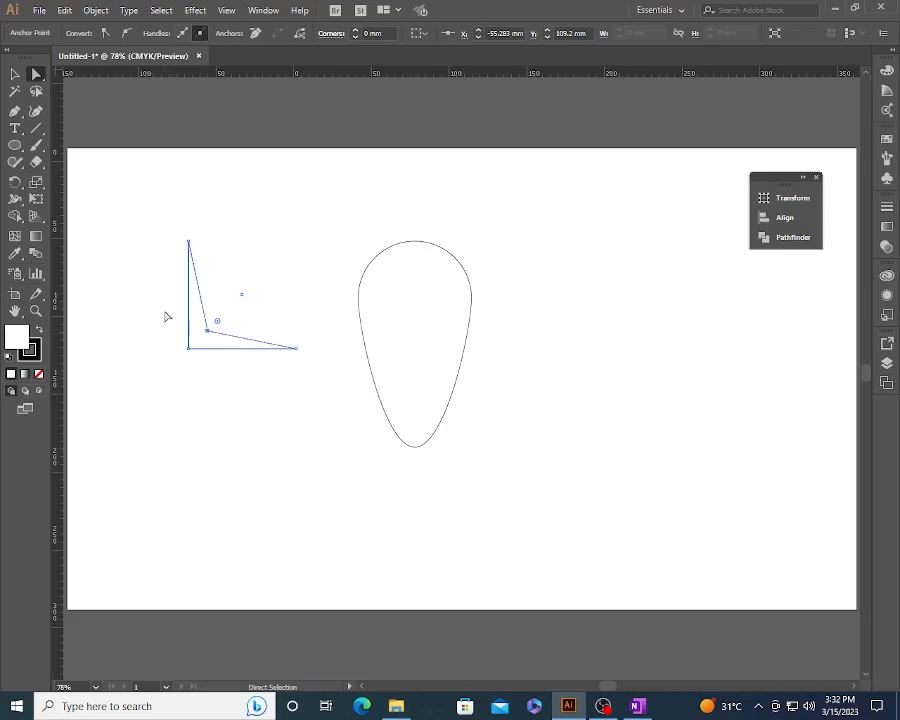
{"action": "left_click", "coordinate": [169, 317]}
{"action": "left_click", "coordinate": [192, 352]}
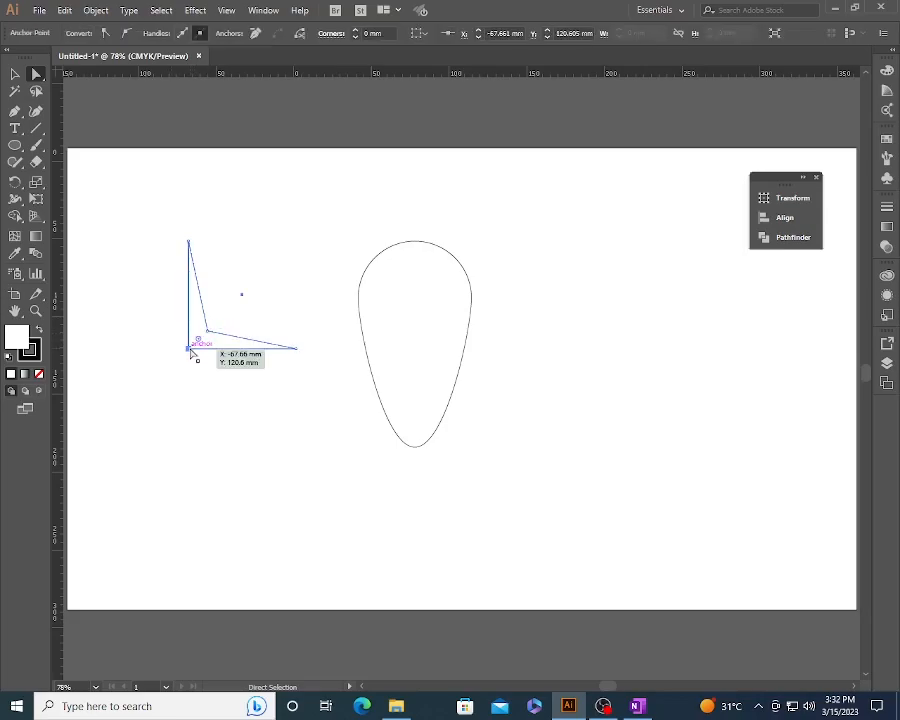
{"action": "left_click", "coordinate": [418, 447]}
{"action": "left_click", "coordinate": [190, 351]}
{"action": "left_click", "coordinate": [126, 34]}
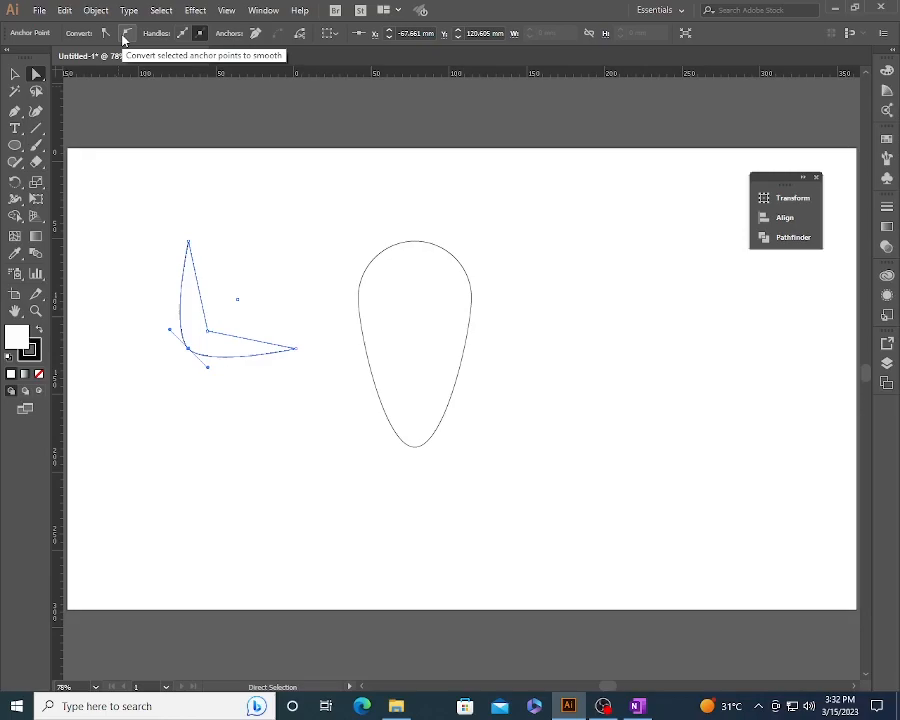
Convert the bottom anchor of the stretched circle to a corner point to form a map pin.
{"action": "left_click", "coordinate": [415, 446]}
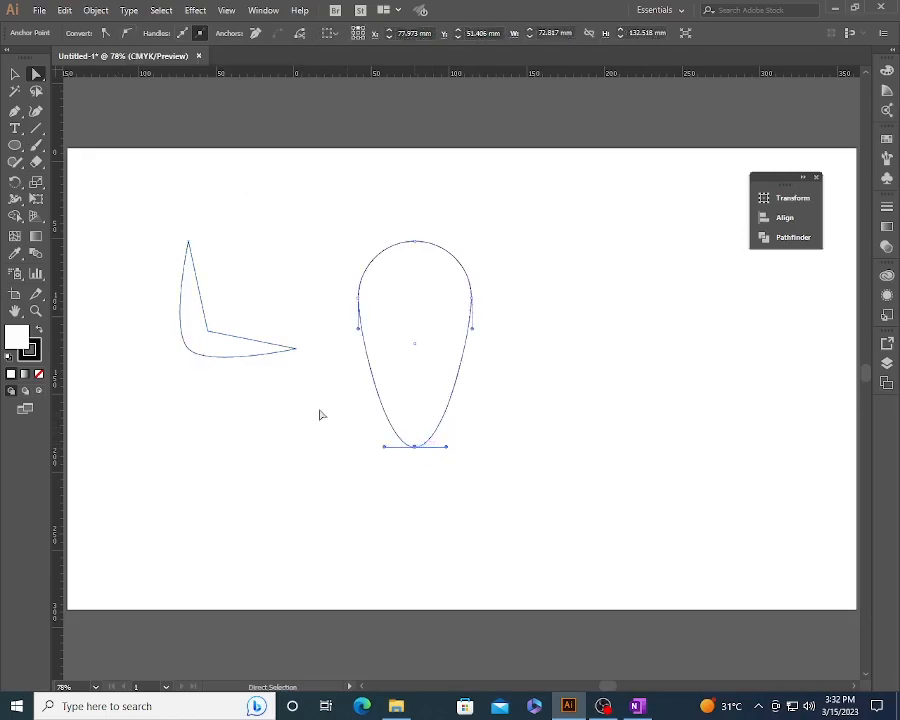
{"action": "left_click", "coordinate": [105, 33]}
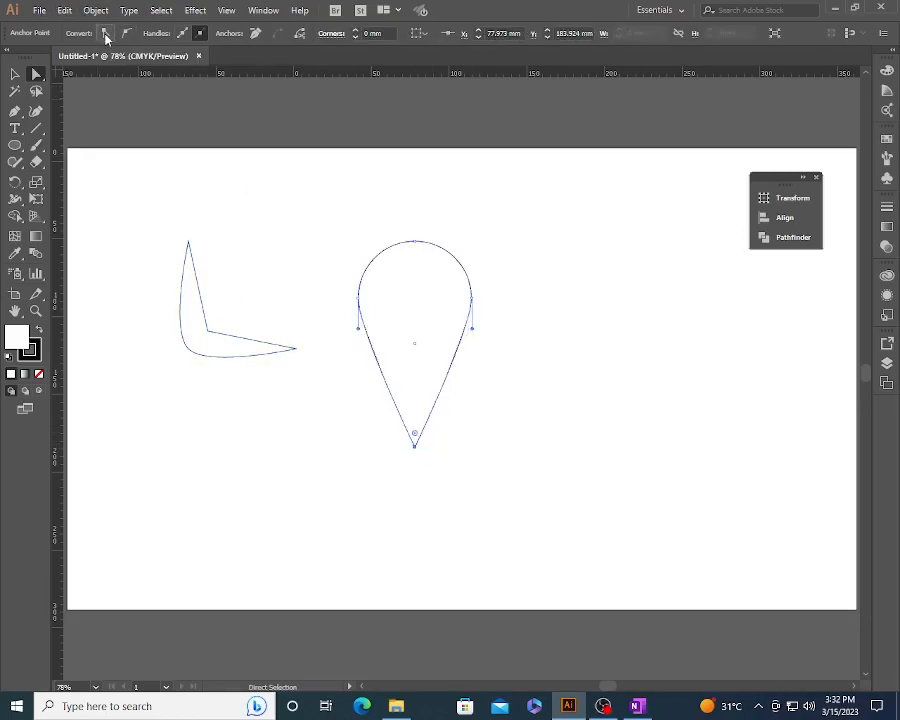
{"action": "left_click", "coordinate": [568, 366]}
Draw a smaller circle centered inside the round head of the map pin.
{"action": "left_click", "coordinate": [15, 146]}
{"action": "left_click_drag", "start_coordinate": [413, 294], "coordinate": [447, 327]}
{"action": "key", "text": "v"}
{"action": "left_click", "coordinate": [510, 397]}
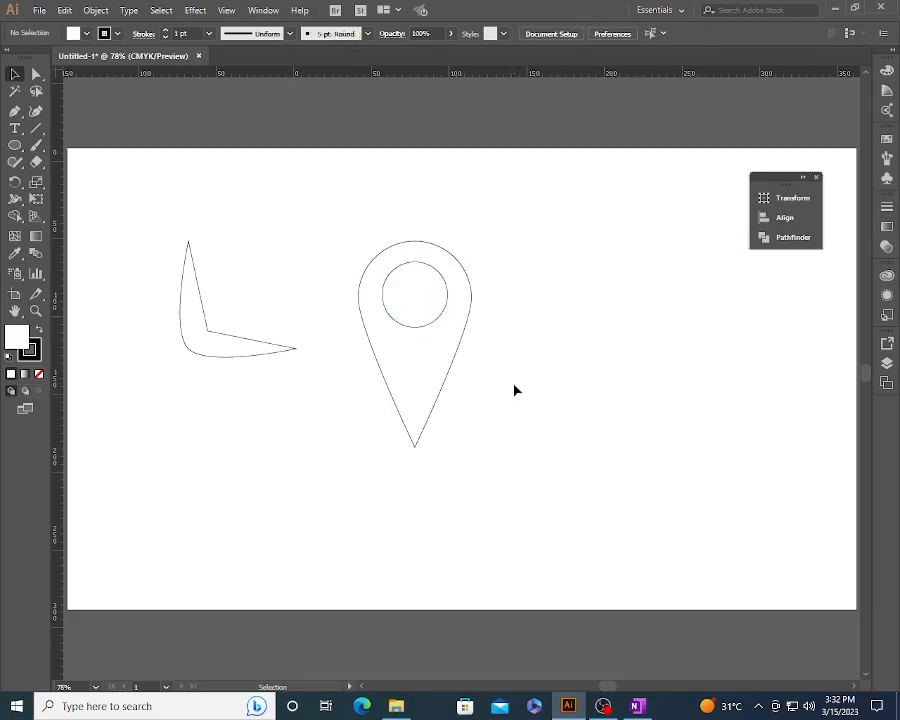
{"action": "left_click", "coordinate": [424, 320]}
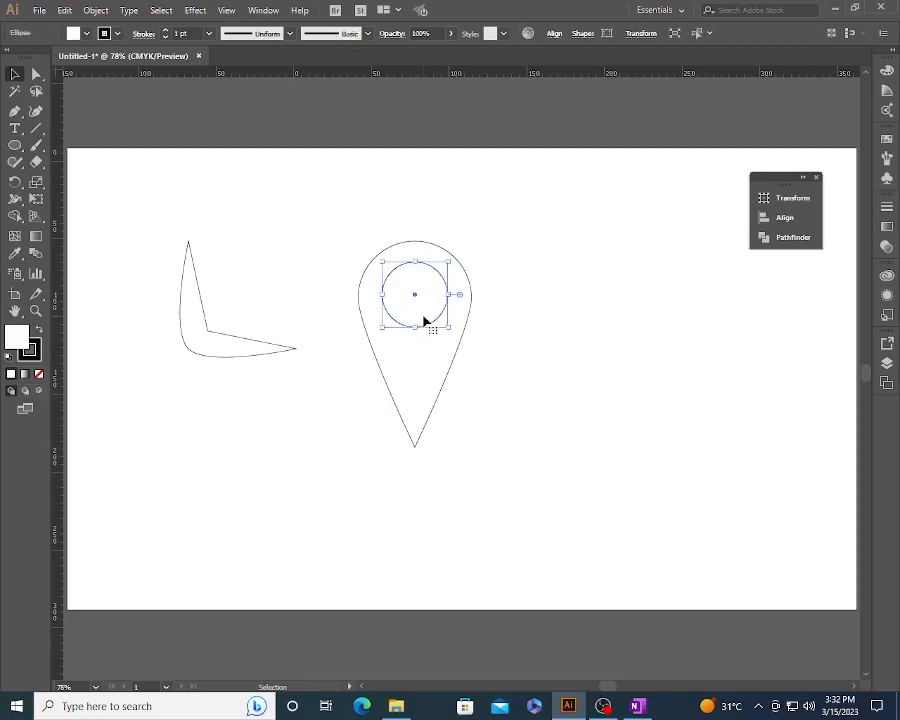
{"action": "left_click", "coordinate": [306, 463]}
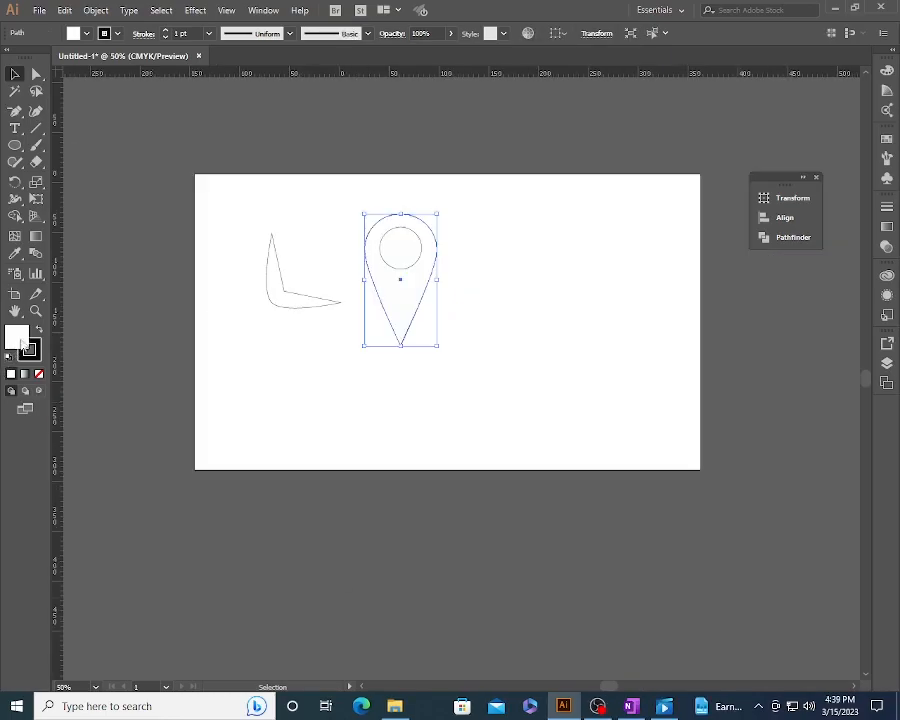
Fill the map pin with dark green 0D703C, keeping its inner circle white.
{"action": "double_click", "coordinate": [22, 342]}
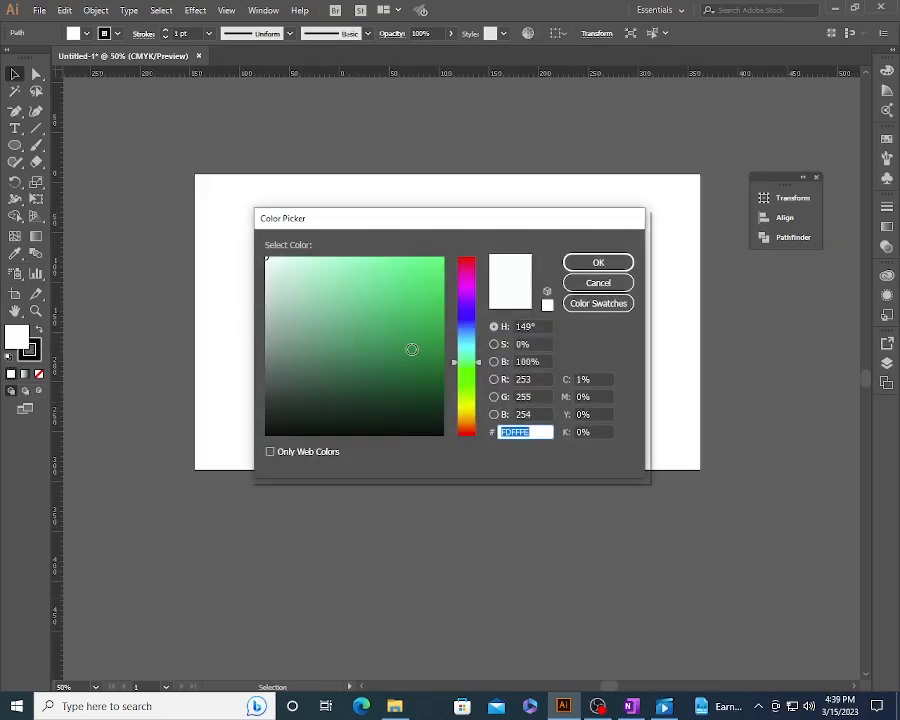
{"action": "left_click", "coordinate": [426, 355]}
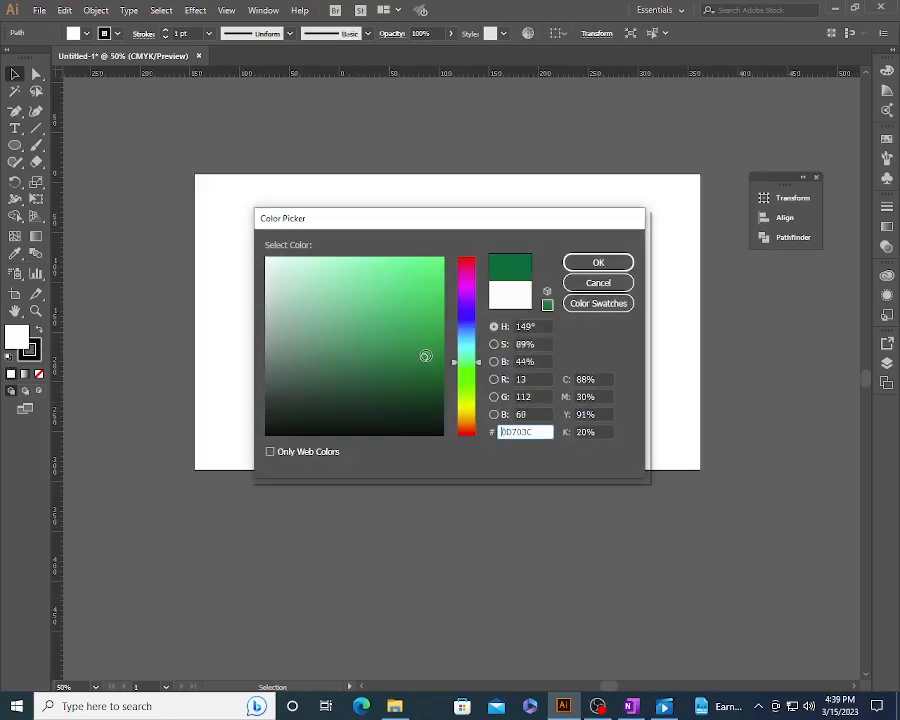
{"action": "left_click", "coordinate": [598, 264]}
{"action": "left_click", "coordinate": [492, 375]}
{"action": "left_click", "coordinate": [402, 251]}
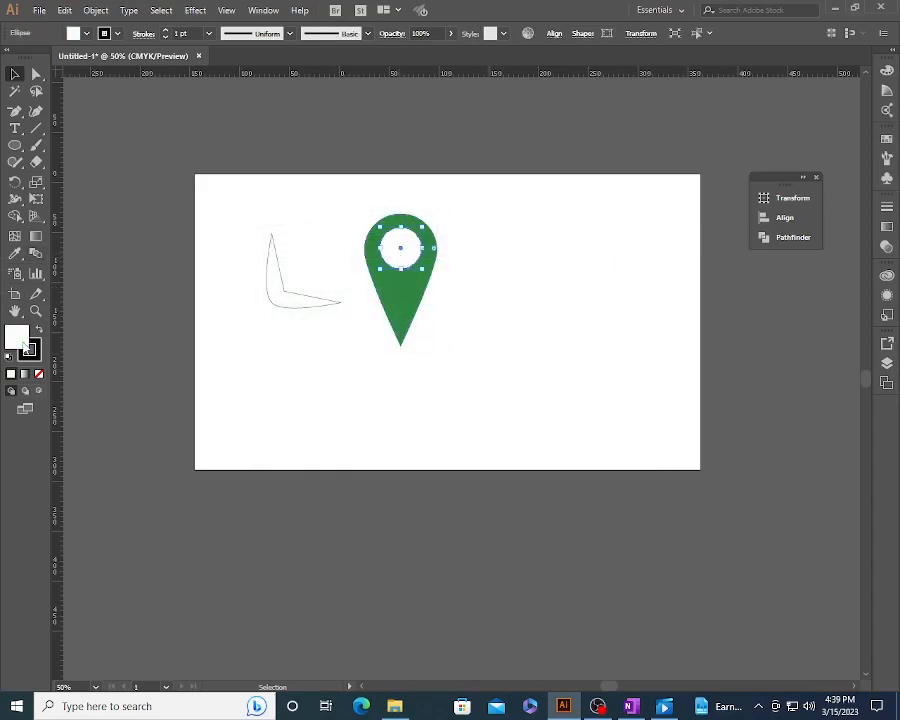
{"action": "left_click", "coordinate": [336, 382]}
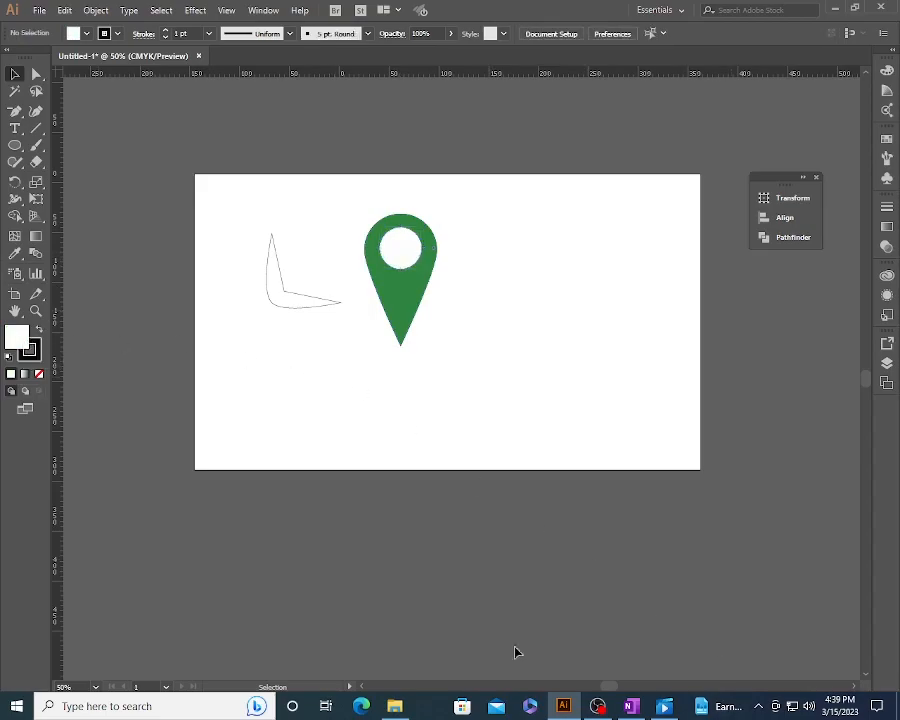
Try to set the stroke color to yellow without selecting an object.
{"action": "left_click", "coordinate": [31, 352]}
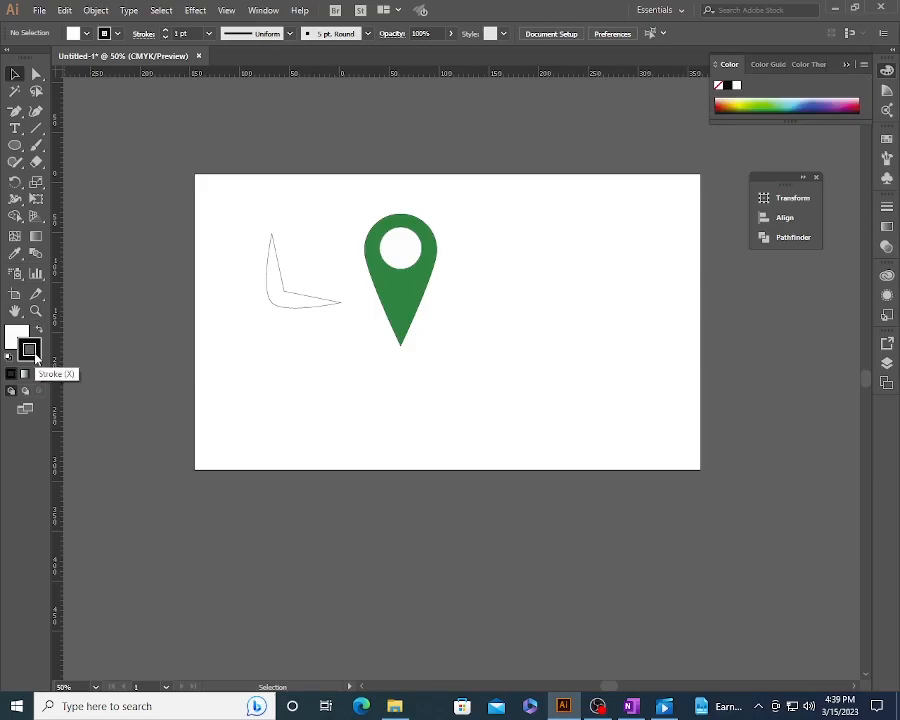
{"action": "double_click", "coordinate": [33, 354]}
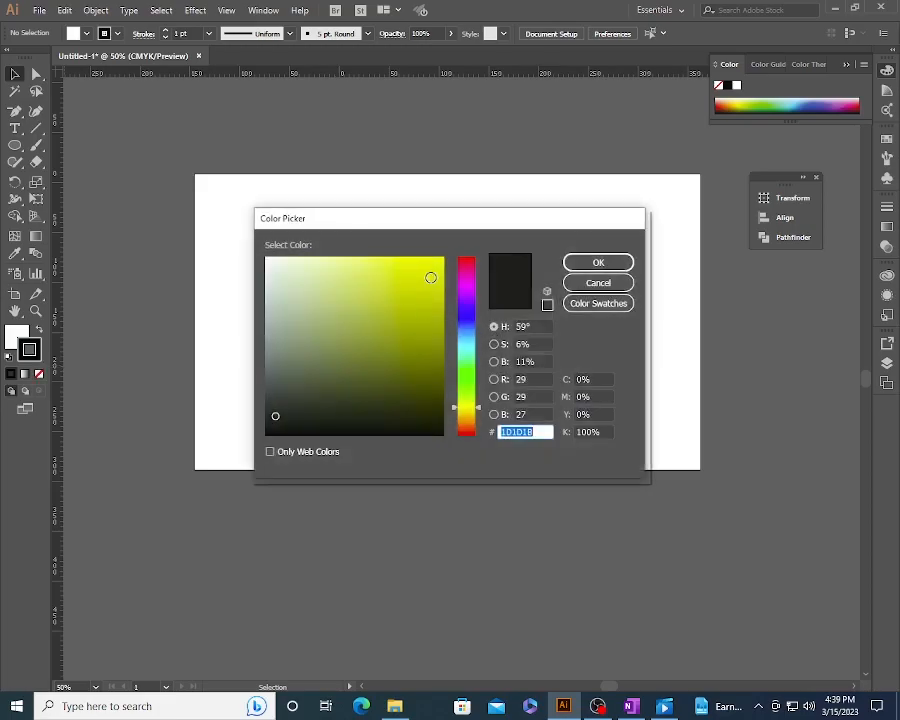
{"action": "left_click", "coordinate": [432, 277]}
{"action": "left_click", "coordinate": [590, 262]}
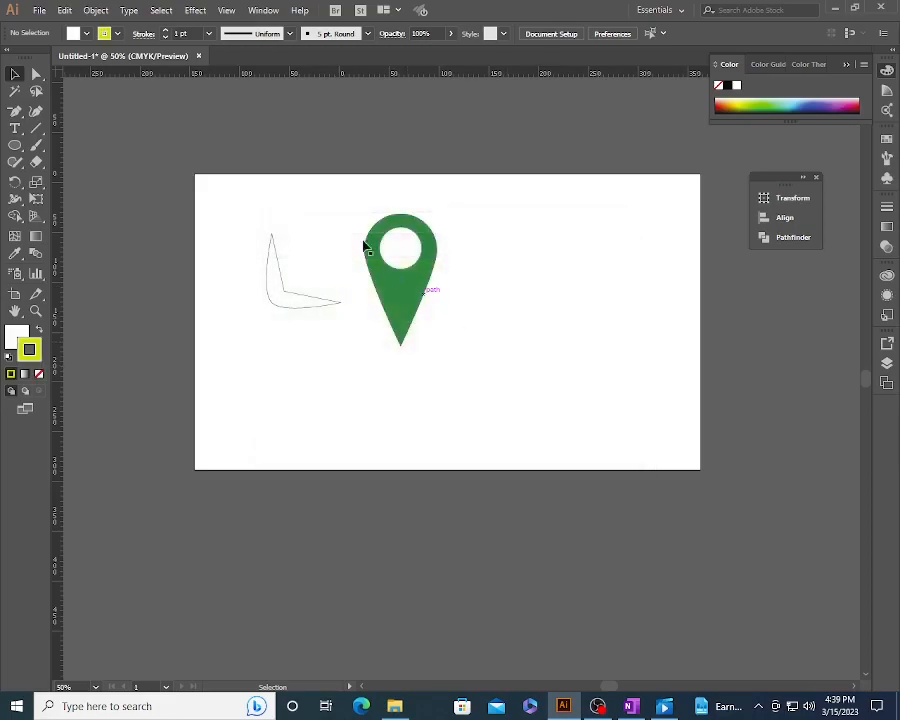
Set the stroke color of the map pin's body to yellow E5E01F.
{"action": "key", "text": "z"}
{"action": "left_click_drag", "start_coordinate": [361, 204], "coordinate": [516, 373]}
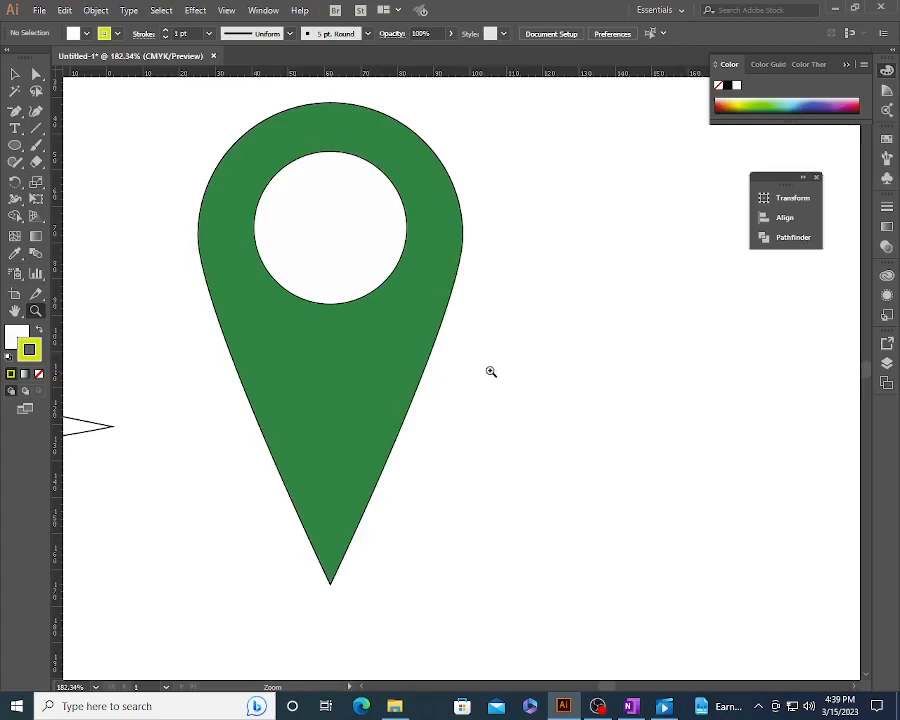
{"action": "key", "text": "v"}
{"action": "left_click", "coordinate": [398, 380]}
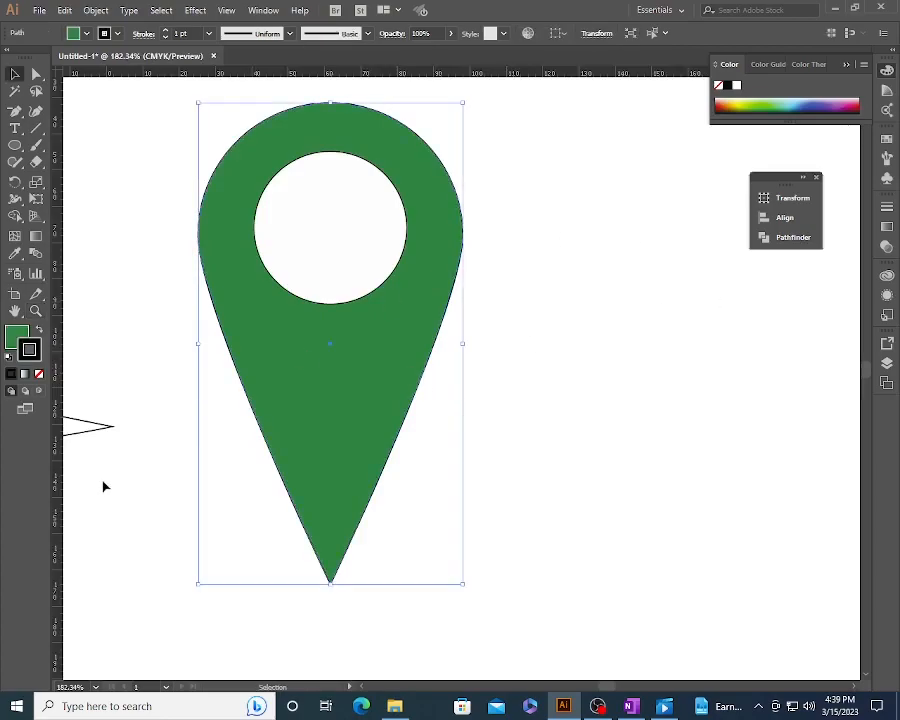
{"action": "double_click", "coordinate": [31, 352]}
{"action": "left_click", "coordinate": [420, 274]}
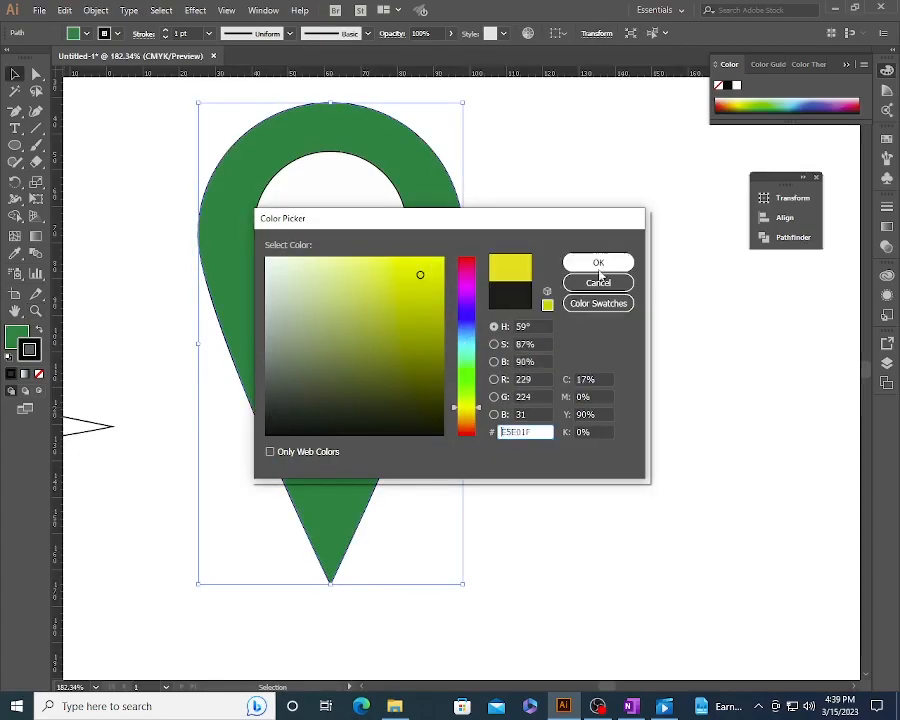
{"action": "left_click", "coordinate": [597, 265]}
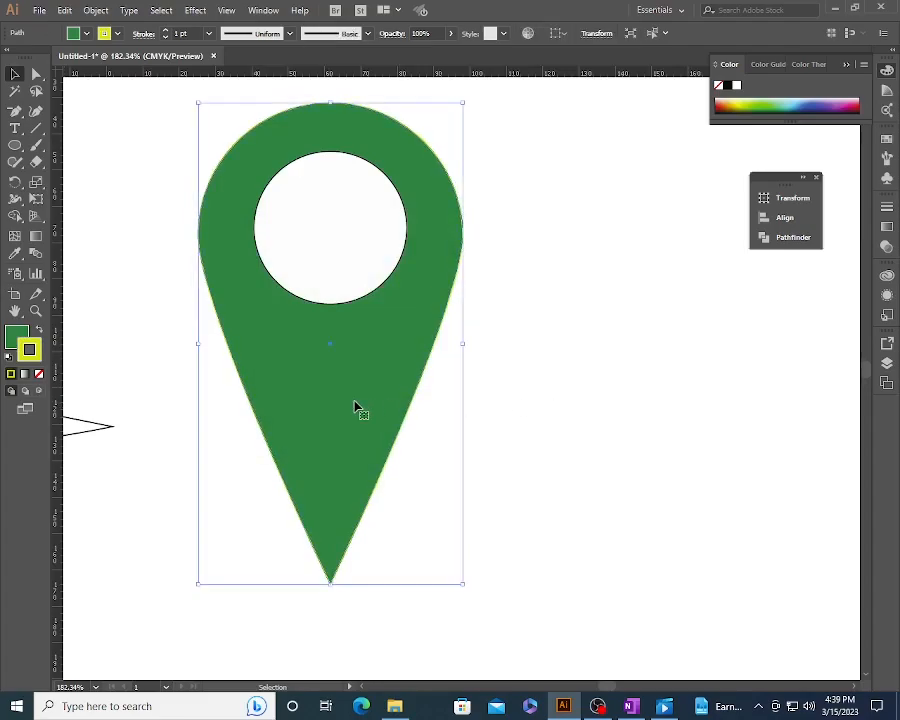
Fill the map pin's body with the light blue swatch.
{"action": "left_click", "coordinate": [886, 138]}
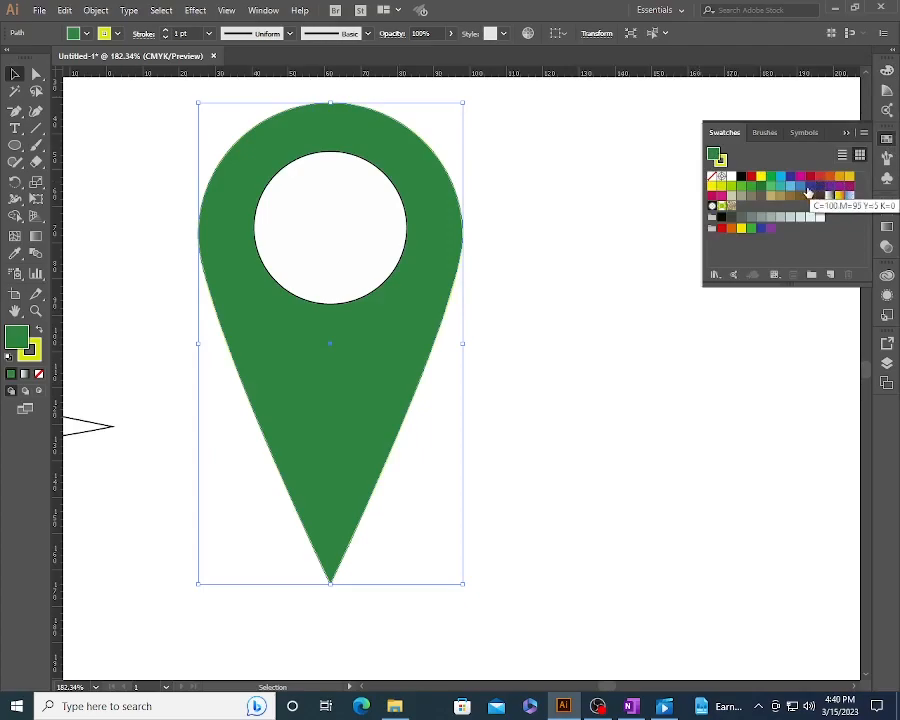
{"action": "left_click", "coordinate": [781, 177]}
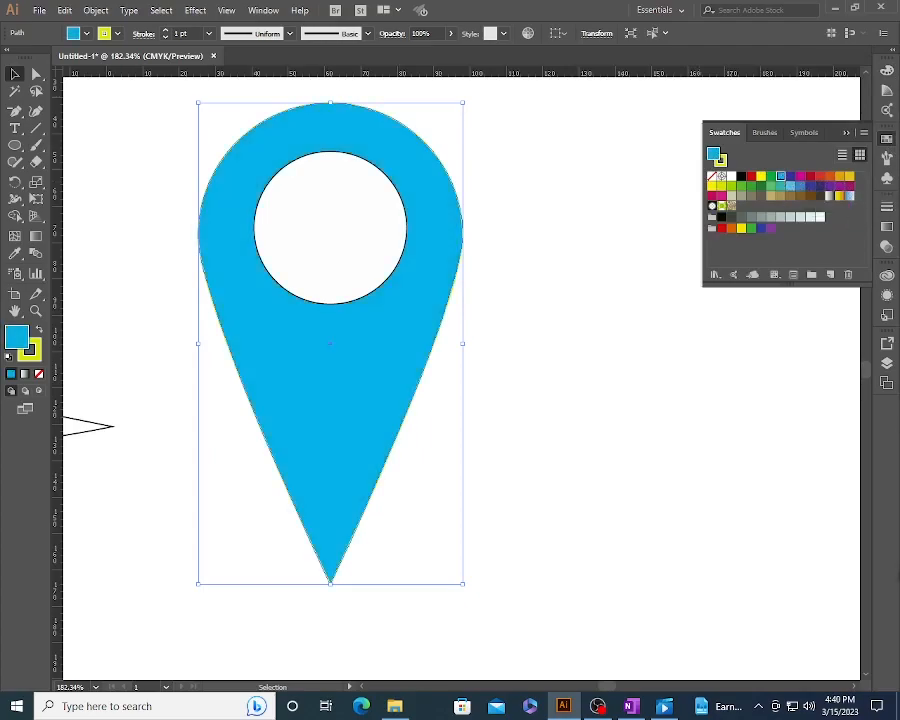
{"action": "left_click", "coordinate": [565, 451]}
{"action": "left_click", "coordinate": [329, 296]}
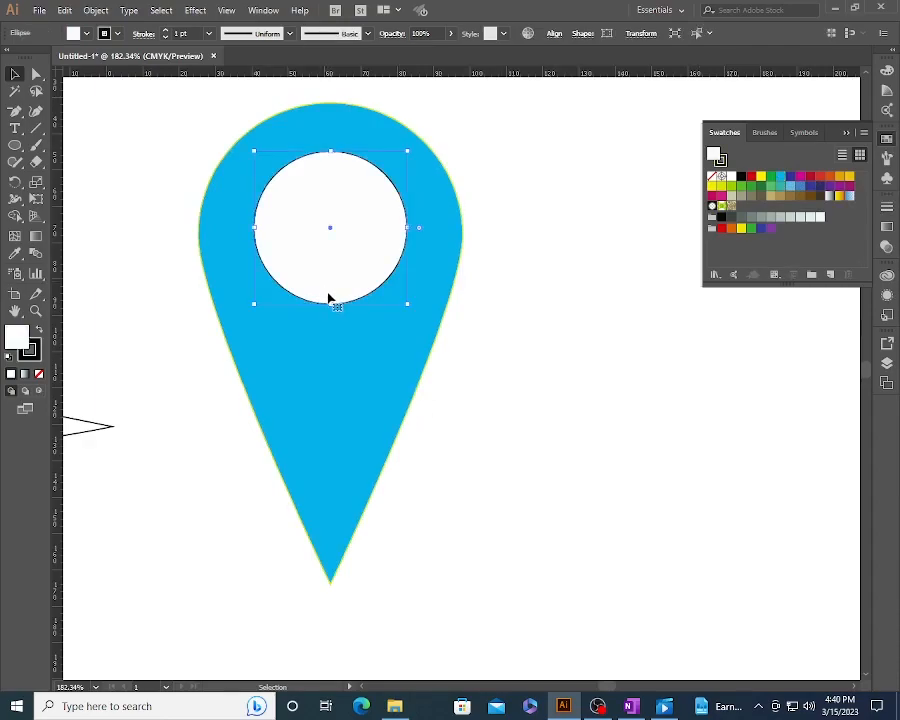
{"action": "left_click", "coordinate": [585, 467]}
Move the pin body and its inner circle separately to below the L shape, and undo both moves.
{"action": "key", "text": "z"}
{"action": "left_click", "coordinate": [401, 316], "text": "alt"}
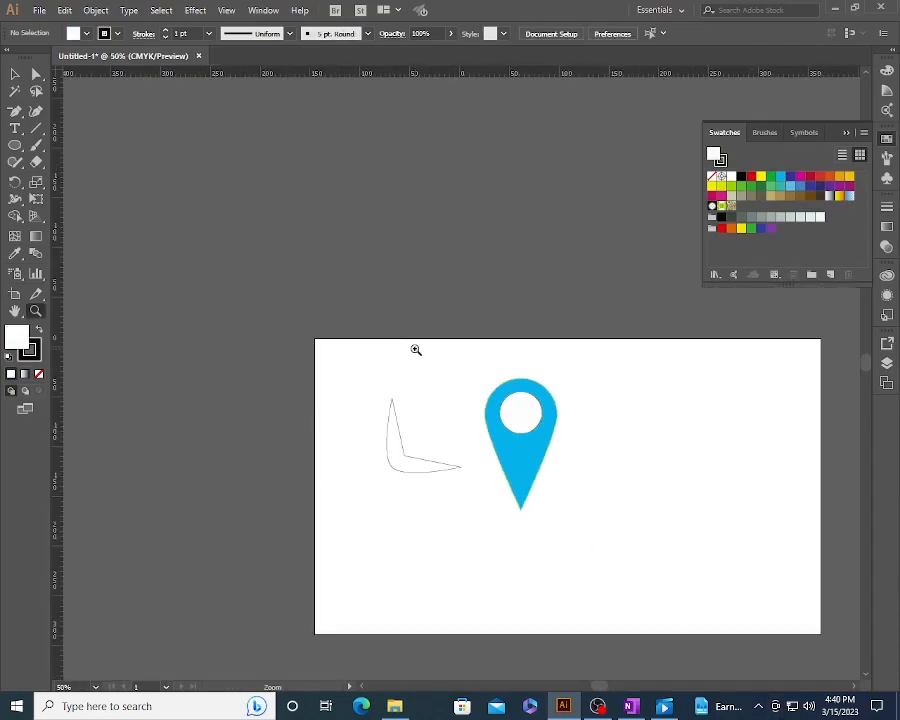
{"action": "key", "text": "v"}
{"action": "left_click", "coordinate": [510, 460]}
{"action": "left_click_drag", "start_coordinate": [510, 460], "coordinate": [374, 545]}
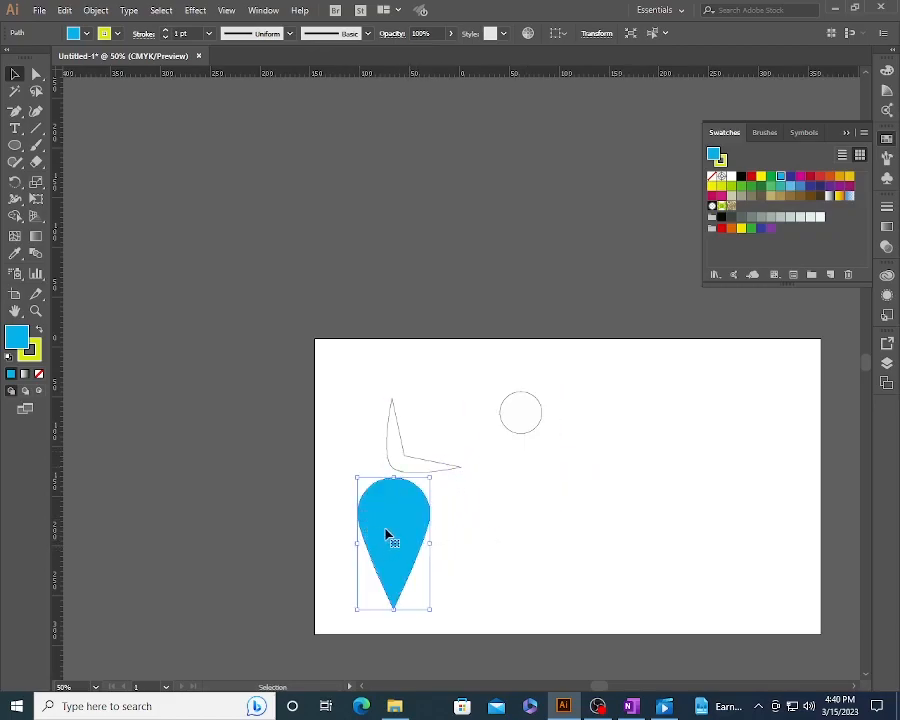
{"action": "left_click", "coordinate": [520, 416]}
{"action": "left_click_drag", "start_coordinate": [520, 416], "coordinate": [394, 516]}
{"action": "left_click", "coordinate": [503, 510]}
{"action": "key", "text": "ctrl+z"}
{"action": "key", "text": "ctrl+z"}
Group the pin body with its inner circle and move the group slightly down and to the left.
{"action": "left_click", "coordinate": [480, 505]}
{"action": "left_click_drag", "start_coordinate": [476, 360], "coordinate": [632, 576]}
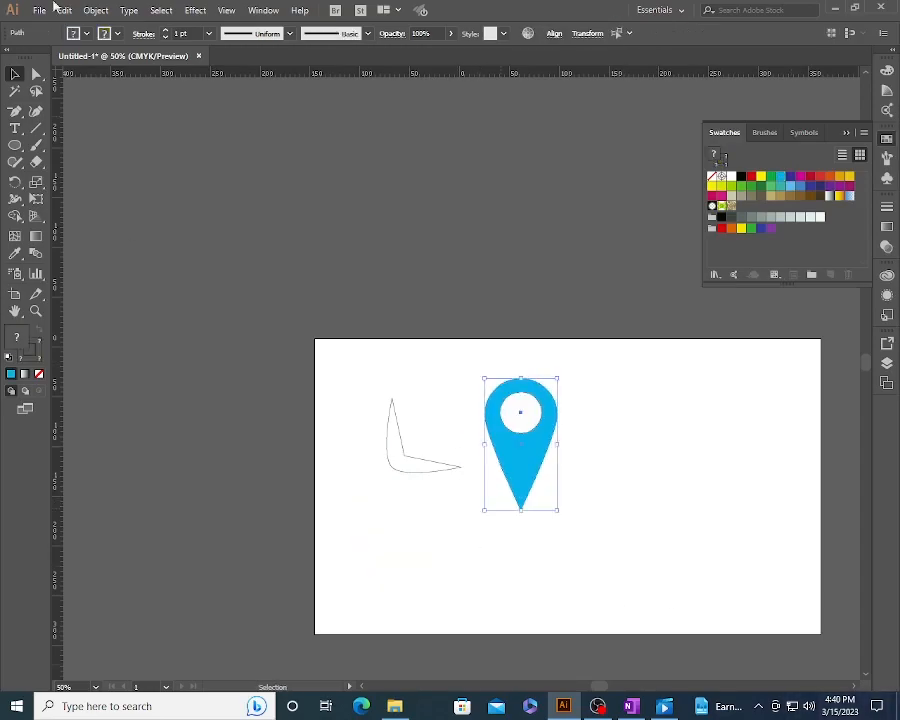
{"action": "left_click", "coordinate": [100, 12]}
{"action": "left_click", "coordinate": [124, 62]}
{"action": "left_click", "coordinate": [598, 481]}
{"action": "left_click_drag", "start_coordinate": [527, 467], "coordinate": [514, 510]}
{"action": "left_click", "coordinate": [562, 467]}
Fill the entire pin group with the red swatch.
{"action": "left_click", "coordinate": [500, 477]}
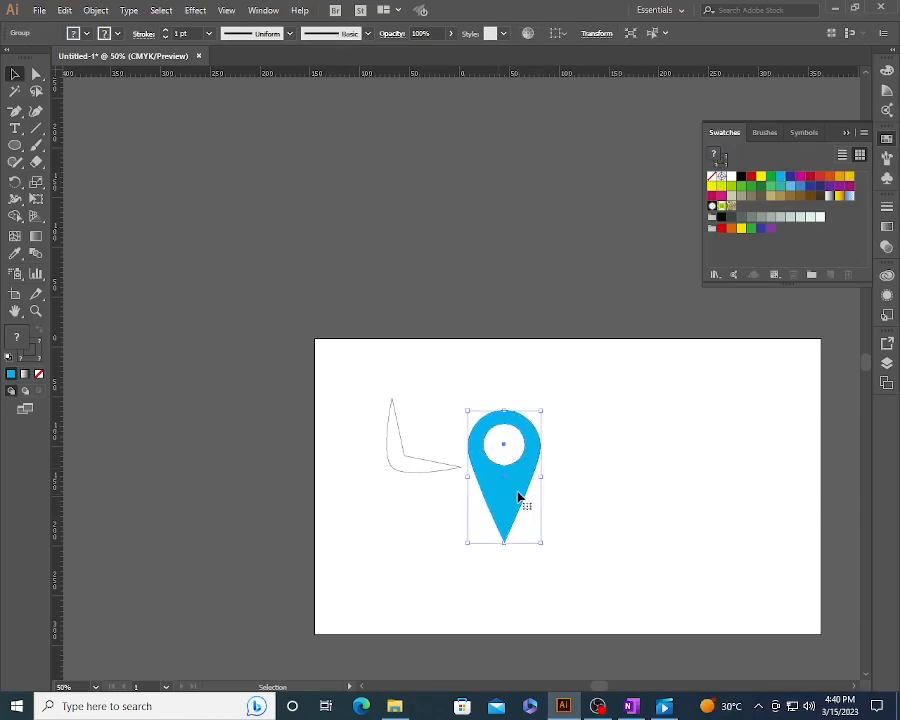
{"action": "left_click", "coordinate": [750, 177]}
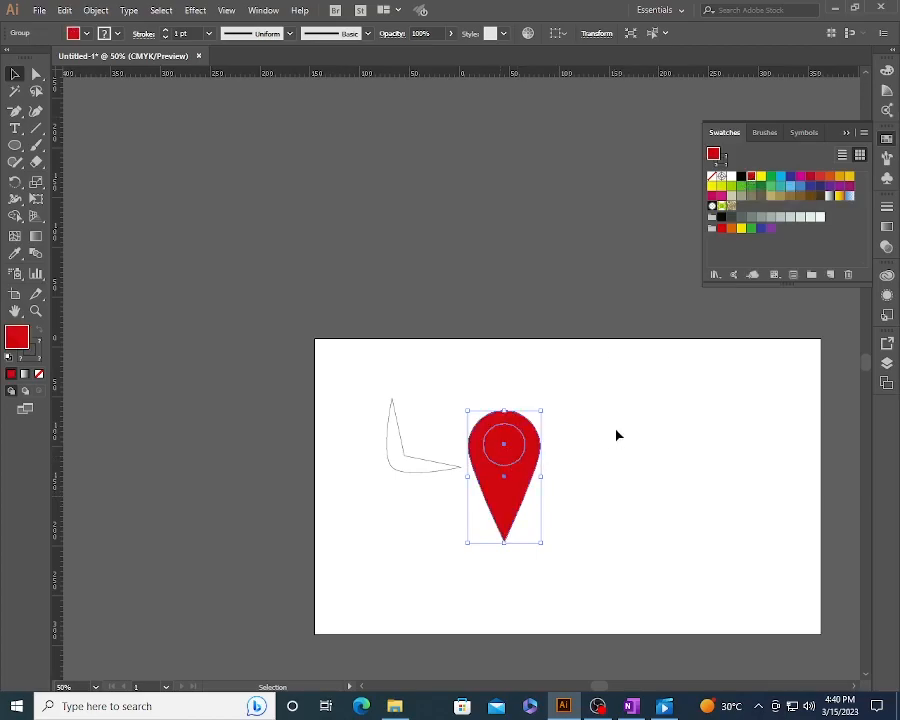
{"action": "left_click", "coordinate": [610, 438]}
{"action": "left_click", "coordinate": [512, 500]}
{"action": "left_click", "coordinate": [456, 382]}
Directly select the parts of the pin group, filling the body yellow and the inner circle white.
{"action": "key", "text": "a"}
{"action": "left_click", "coordinate": [500, 476]}
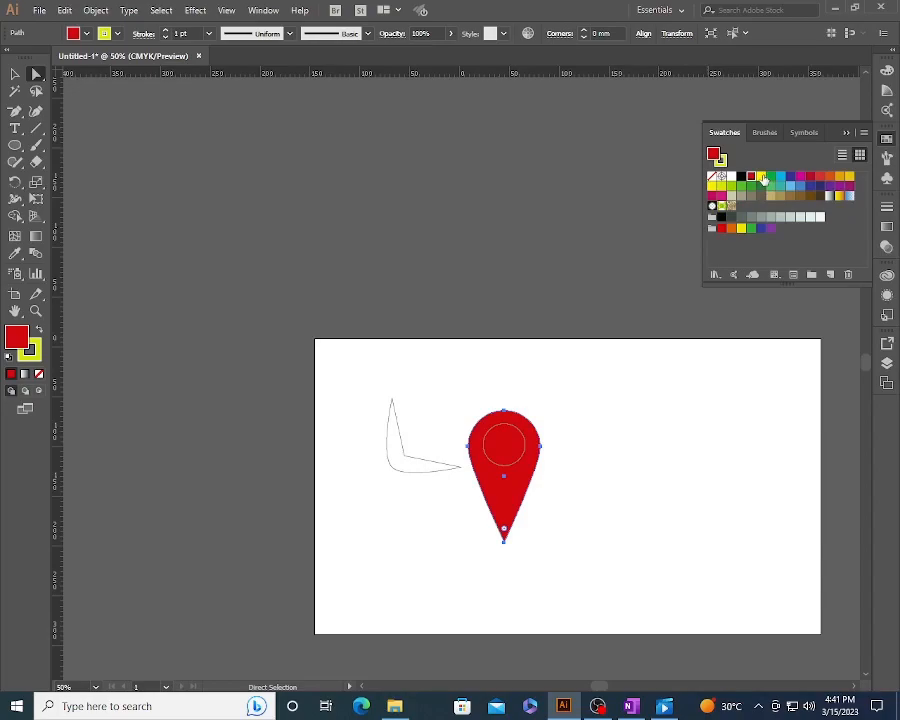
{"action": "left_click", "coordinate": [763, 177]}
{"action": "left_click", "coordinate": [505, 446]}
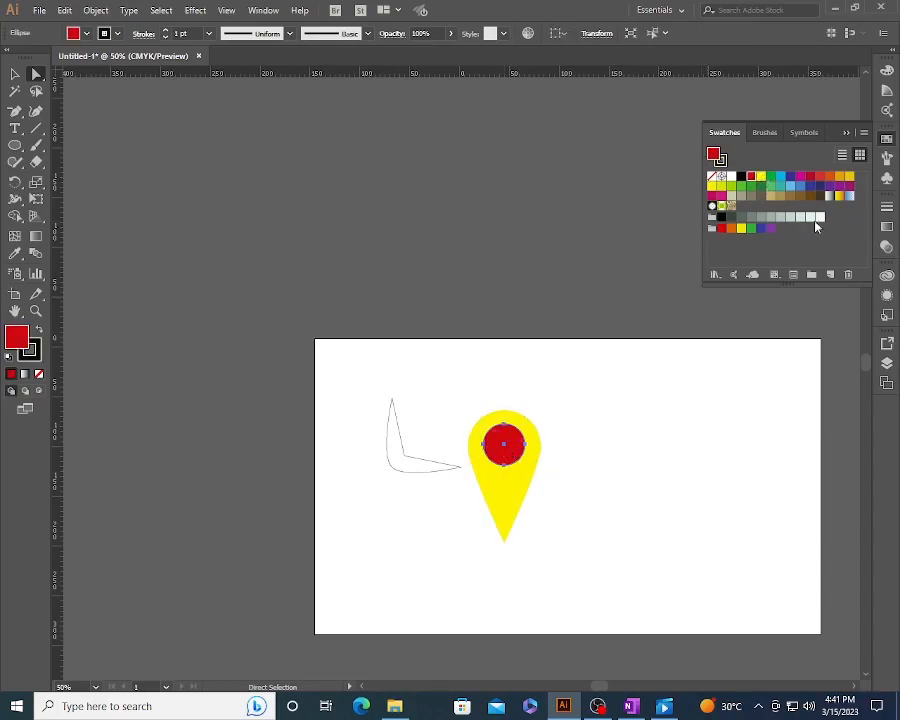
{"action": "left_click", "coordinate": [732, 177]}
{"action": "left_click", "coordinate": [678, 334]}
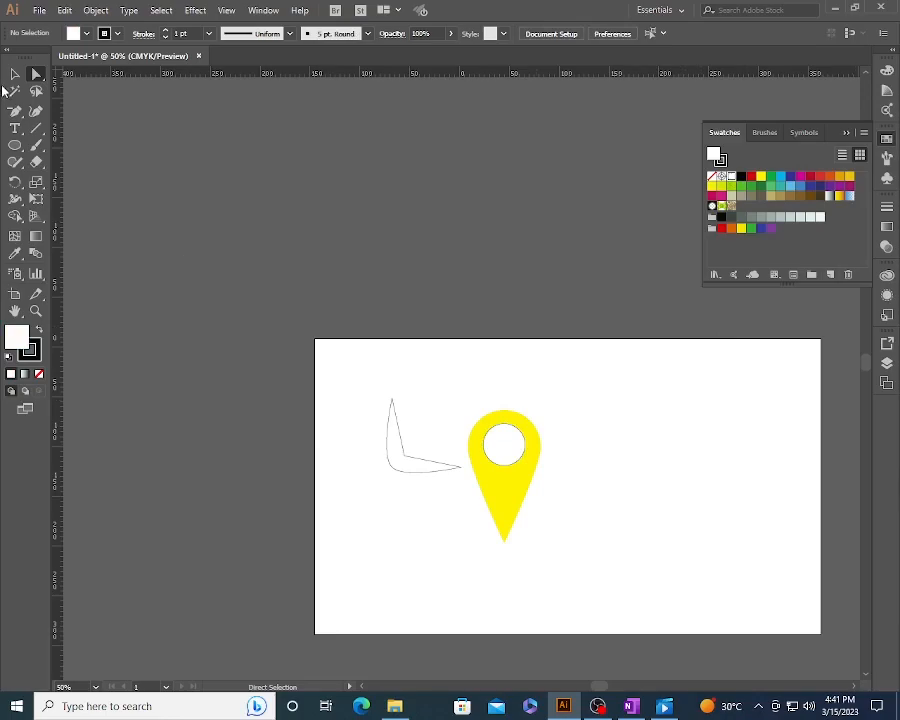
Isolate the pin group and recolor only its body, trying light blue and settling on the dark red swatch.
{"action": "left_click", "coordinate": [14, 74]}
{"action": "left_click", "coordinate": [498, 512]}
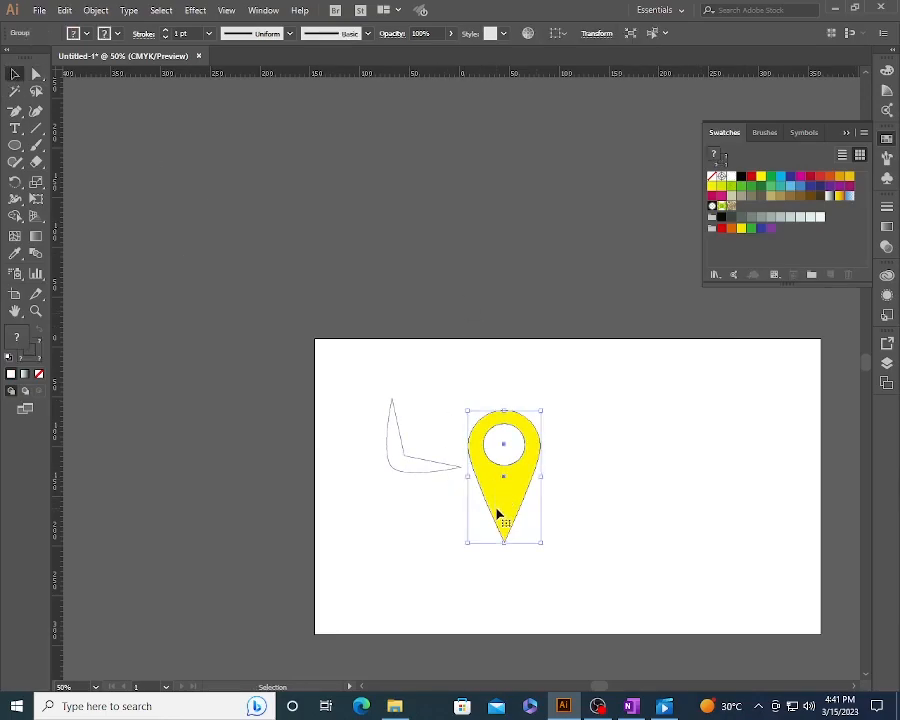
{"action": "double_click", "coordinate": [498, 497]}
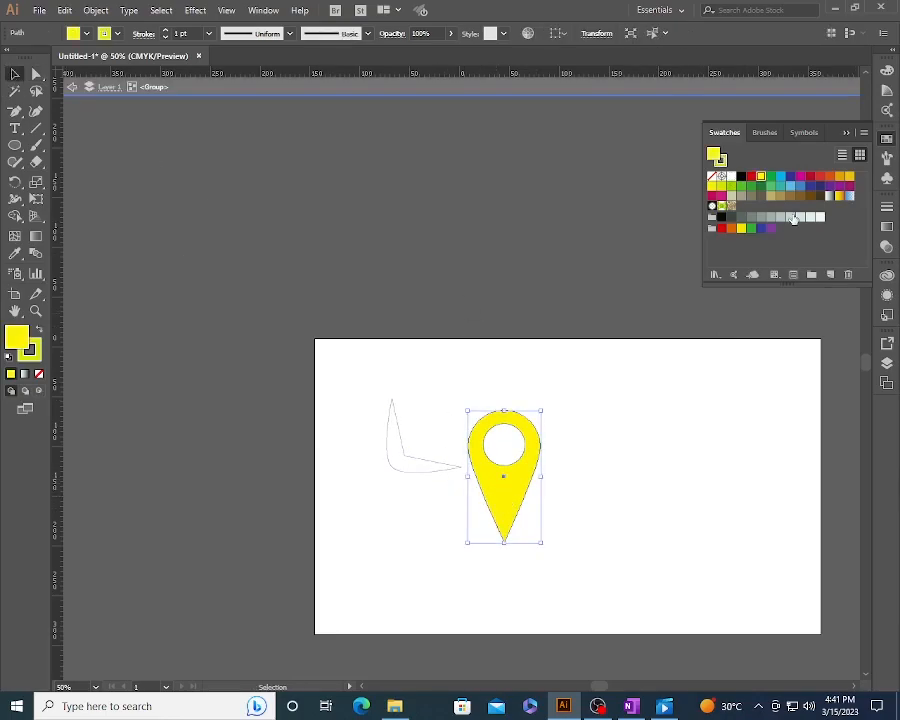
{"action": "left_click", "coordinate": [782, 177]}
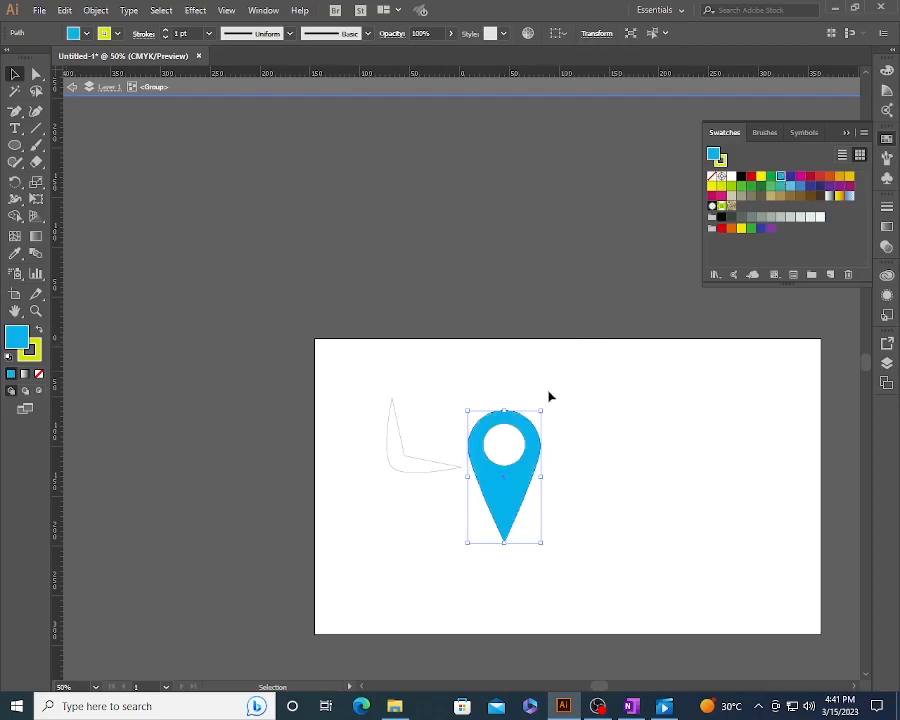
{"action": "left_click", "coordinate": [811, 177]}
{"action": "left_click", "coordinate": [460, 466]}
Move the pin body and inner circle individually to the upper right inside the isolated group, and undo the moves.
{"action": "left_click", "coordinate": [498, 496]}
{"action": "left_click_drag", "start_coordinate": [498, 496], "coordinate": [626, 418]}
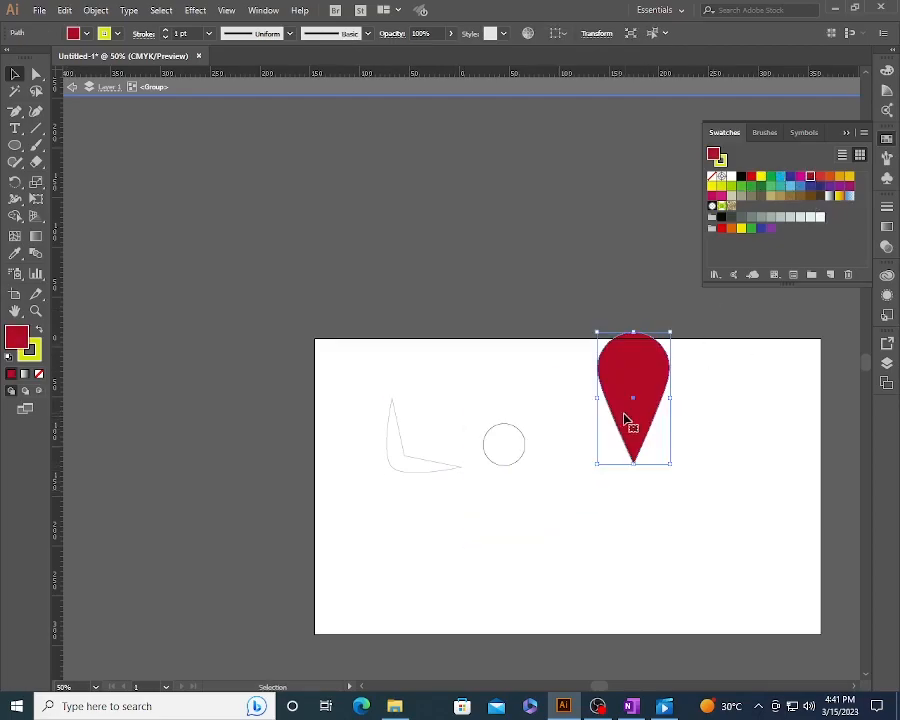
{"action": "left_click_drag", "start_coordinate": [498, 454], "coordinate": [623, 397]}
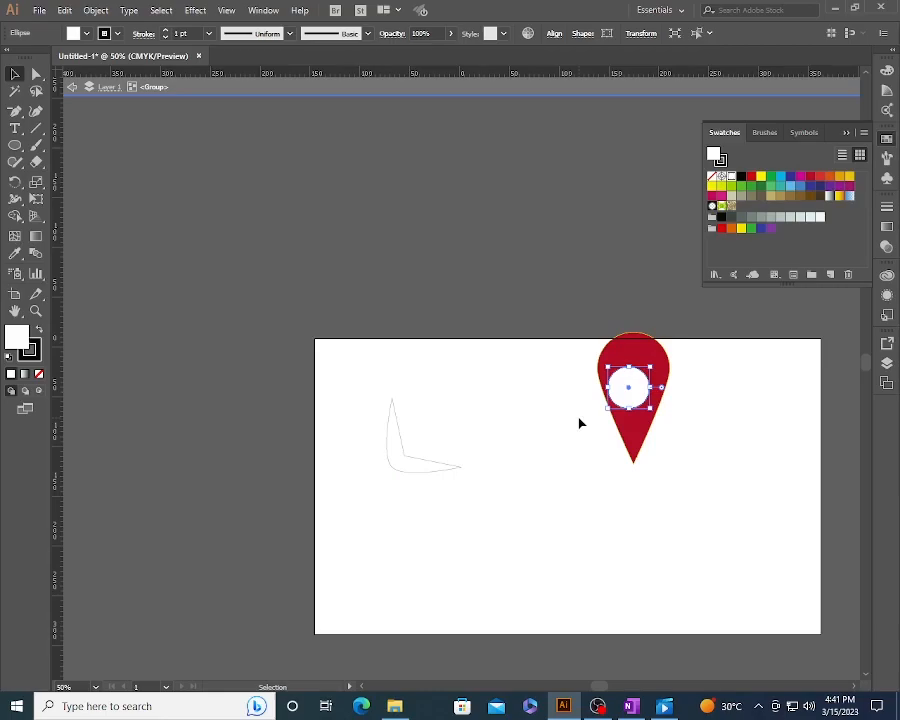
{"action": "left_click", "coordinate": [570, 545]}
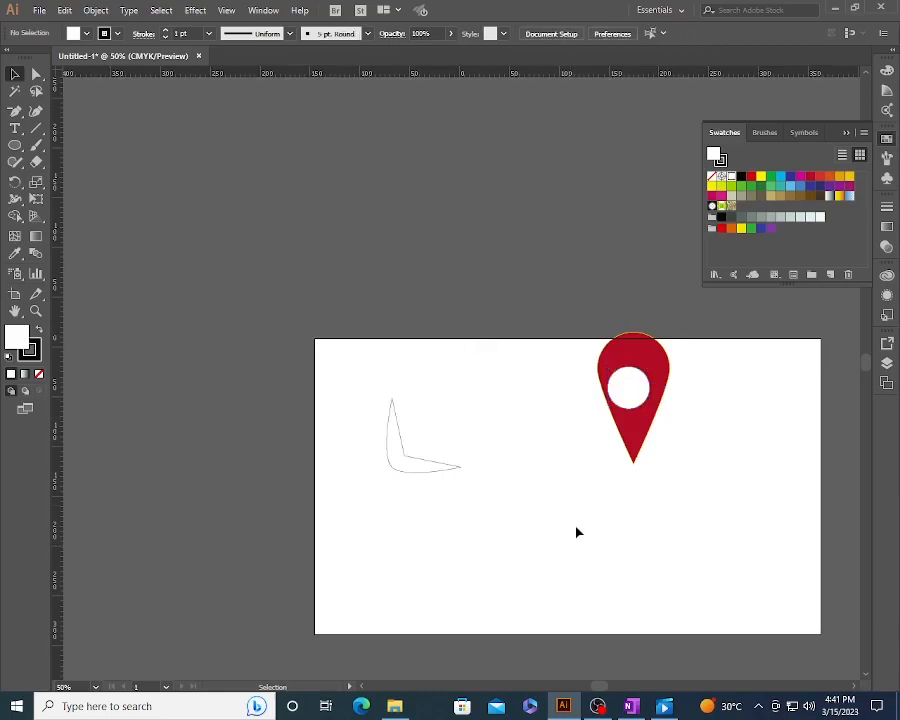
{"action": "left_click", "coordinate": [626, 426]}
{"action": "left_click_drag", "start_coordinate": [626, 426], "coordinate": [510, 485]}
{"action": "key", "text": "ctrl+z"}
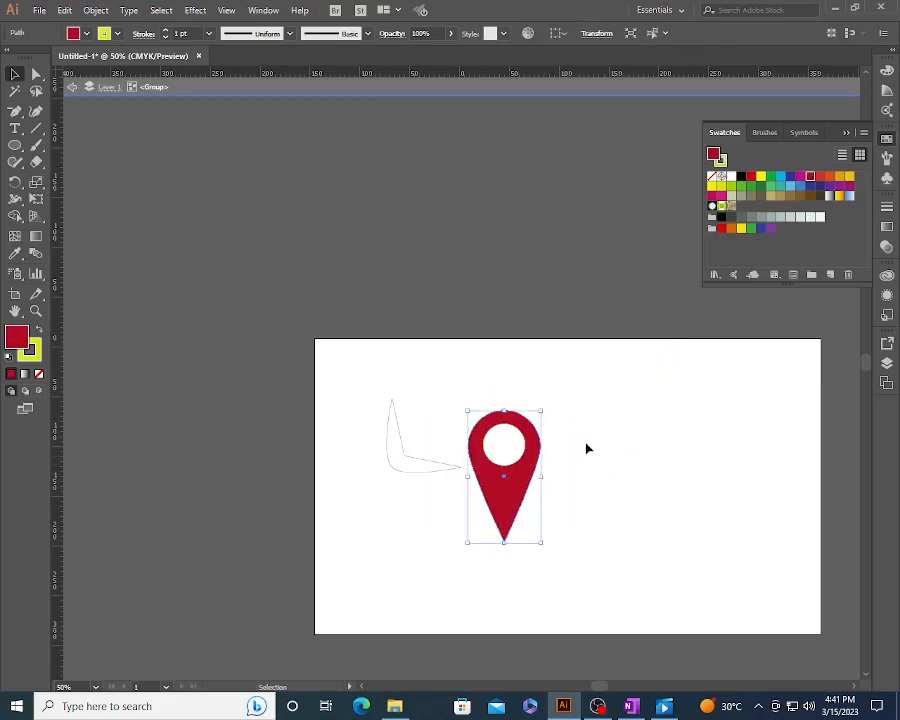
{"action": "left_click", "coordinate": [584, 446]}
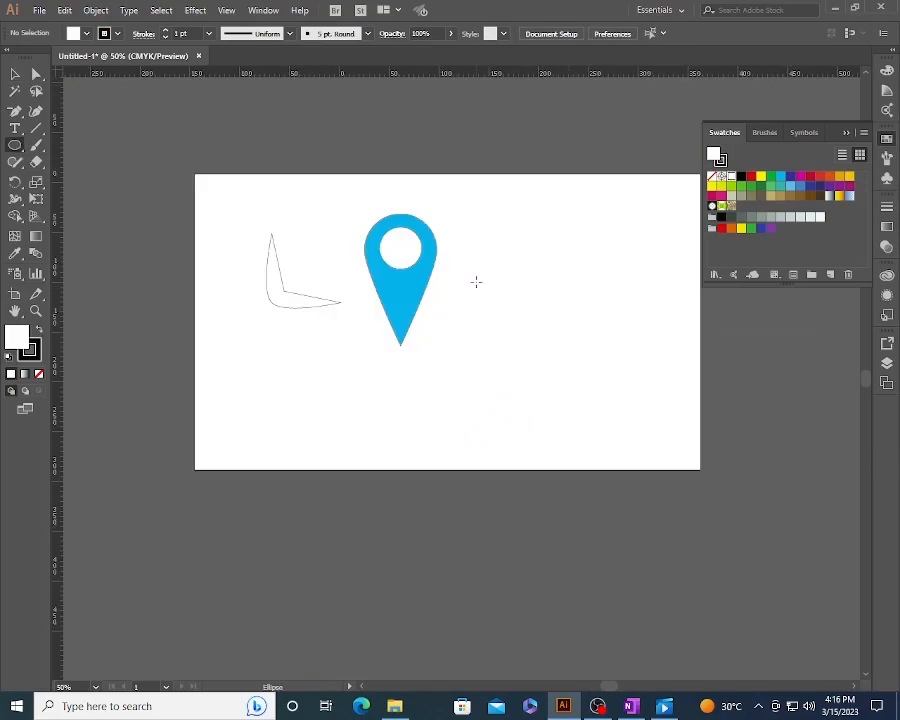
Draw a tall ellipse to the right of the blue pin and reshape its anchors and handles into a bean shape.
{"action": "left_click_drag", "start_coordinate": [520, 237], "coordinate": [621, 396]}
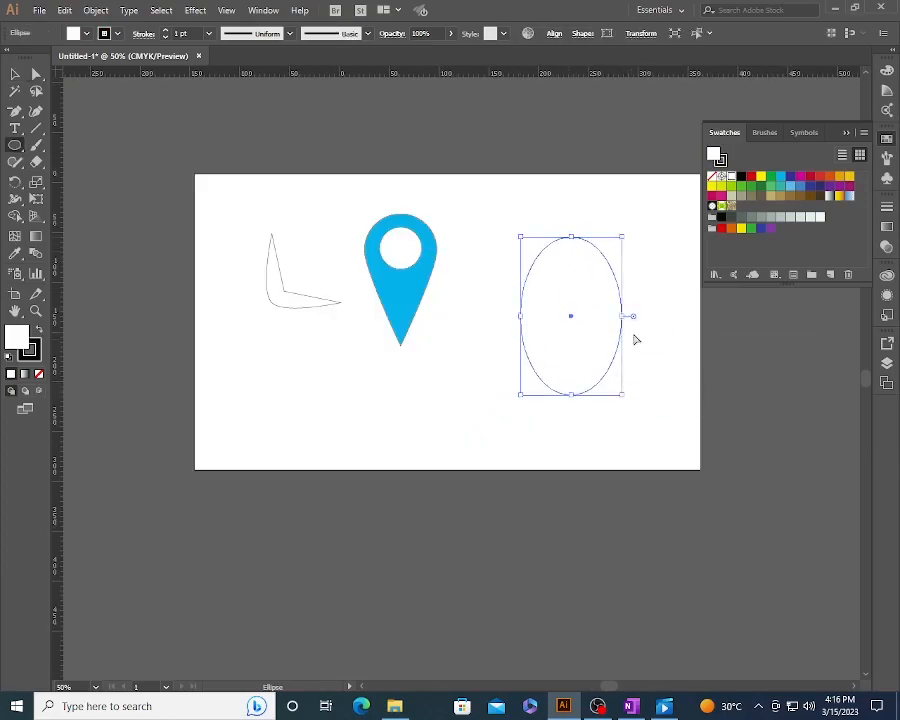
{"action": "key", "text": "a"}
{"action": "left_click_drag", "start_coordinate": [621, 316], "coordinate": [586, 318]}
{"action": "left_click_drag", "start_coordinate": [586, 268], "coordinate": [651, 260]}
{"action": "left_click", "coordinate": [640, 347]}
{"action": "left_click", "coordinate": [585, 317]}
{"action": "left_click_drag", "start_coordinate": [521, 317], "coordinate": [510, 319]}
{"action": "left_click", "coordinate": [592, 321]}
{"action": "left_click_drag", "start_coordinate": [585, 318], "coordinate": [587, 309]}
{"action": "left_click", "coordinate": [631, 331]}
{"action": "left_click", "coordinate": [527, 281]}
Fill the bean shape with yellow and shift its top anchor to the left.
{"action": "left_click", "coordinate": [761, 178]}
{"action": "left_click", "coordinate": [666, 331]}
{"action": "left_click", "coordinate": [572, 237]}
{"action": "left_click_drag", "start_coordinate": [601, 240], "coordinate": [551, 238]}
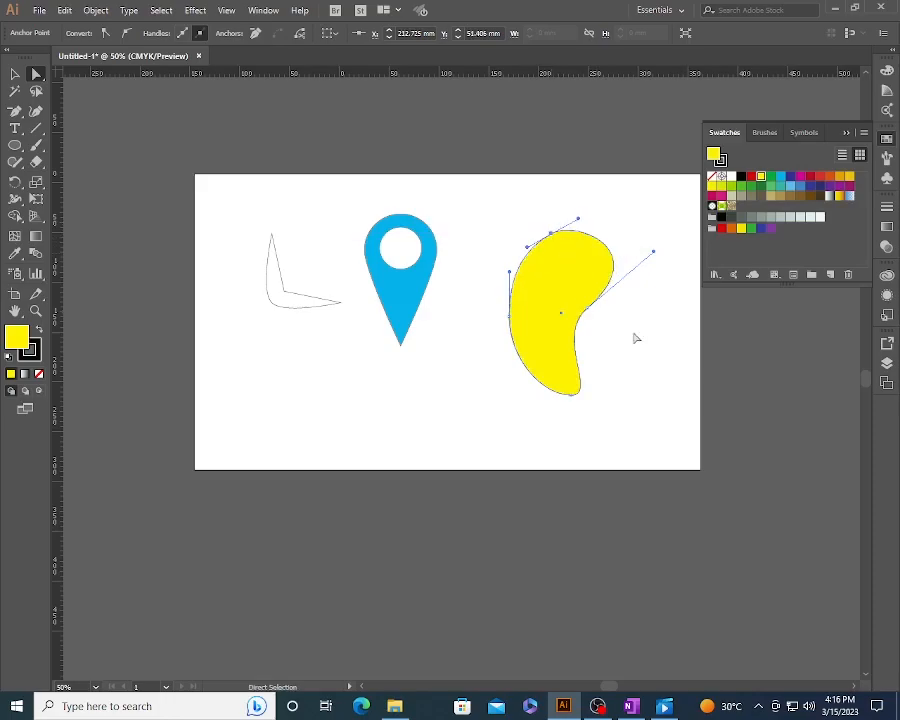
{"action": "left_click", "coordinate": [659, 359]}
Delete the yellow bean shape.
{"action": "left_click", "coordinate": [560, 267]}
{"action": "key", "text": "v"}
{"action": "left_click", "coordinate": [662, 351]}
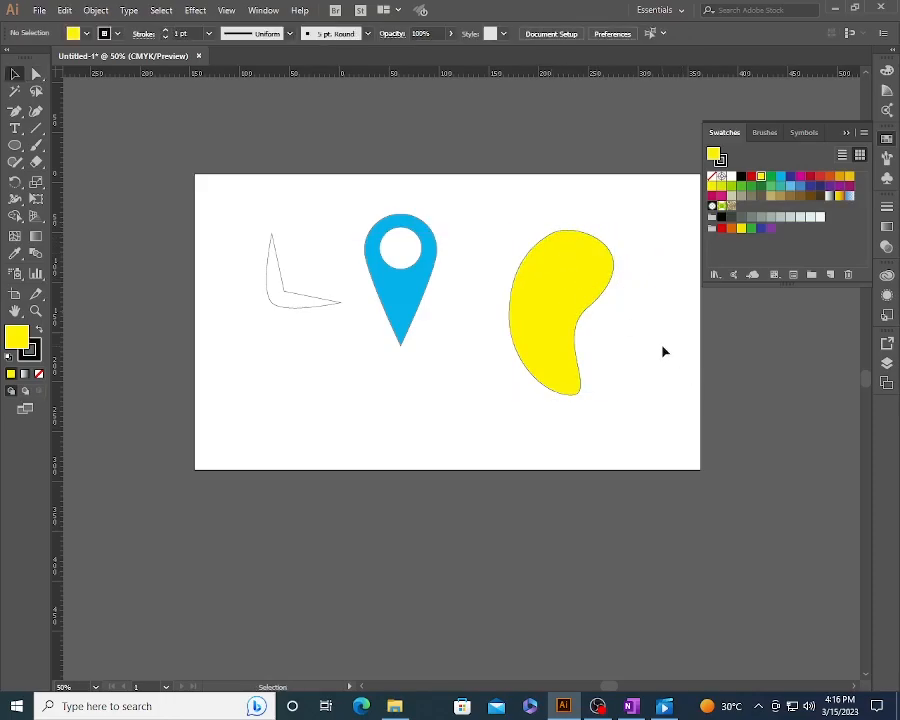
{"action": "left_click", "coordinate": [550, 328]}
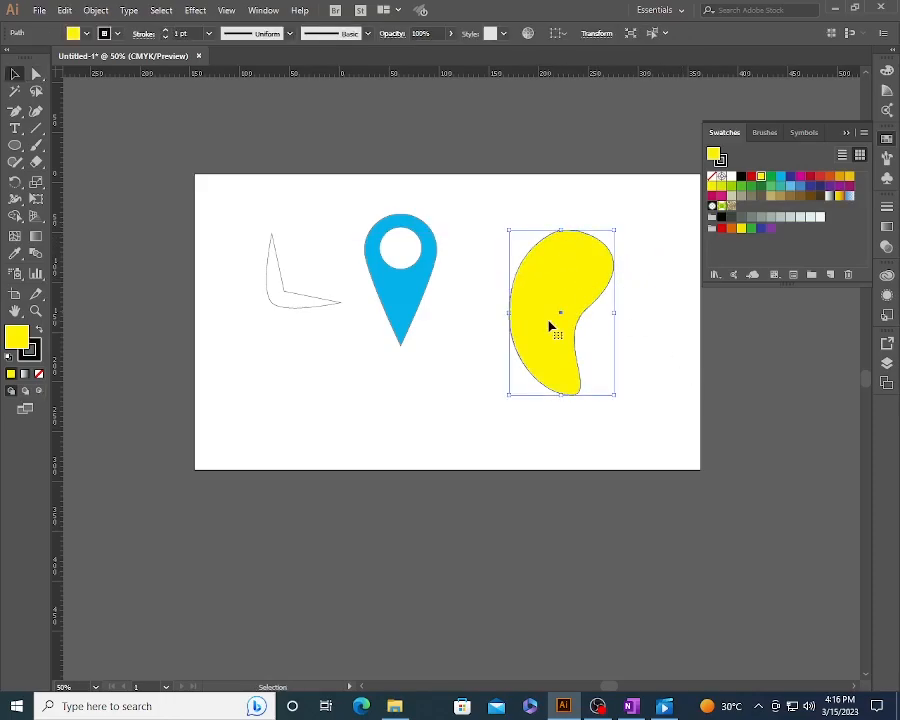
{"action": "key", "text": "Delete"}
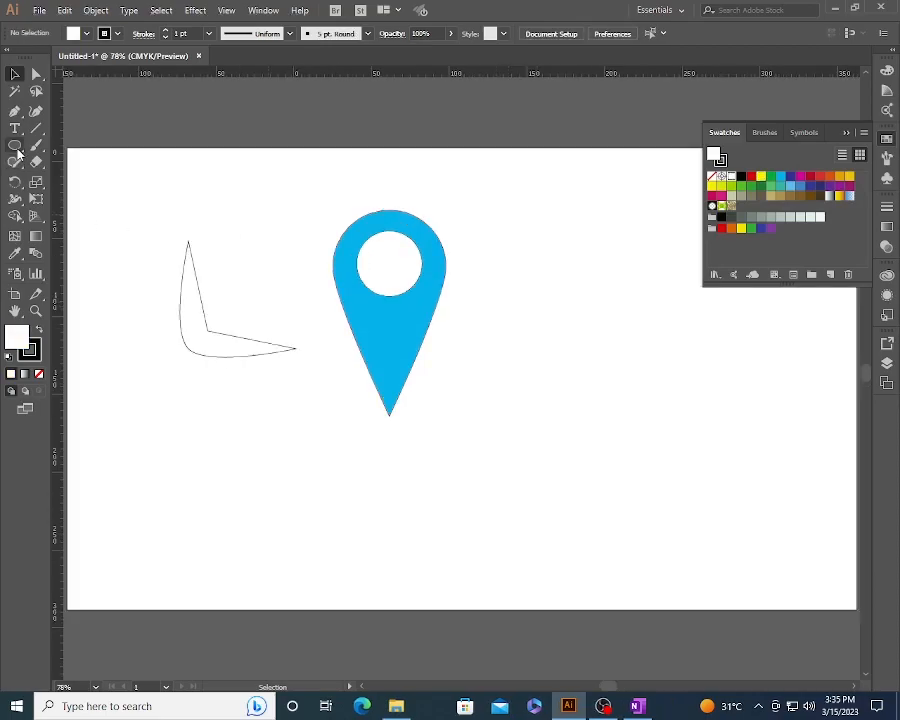
Draw a narrow ellipse about 110 mm tall right of the pin and convert its top and bottom anchors to corner points.
{"action": "left_click", "coordinate": [16, 148]}
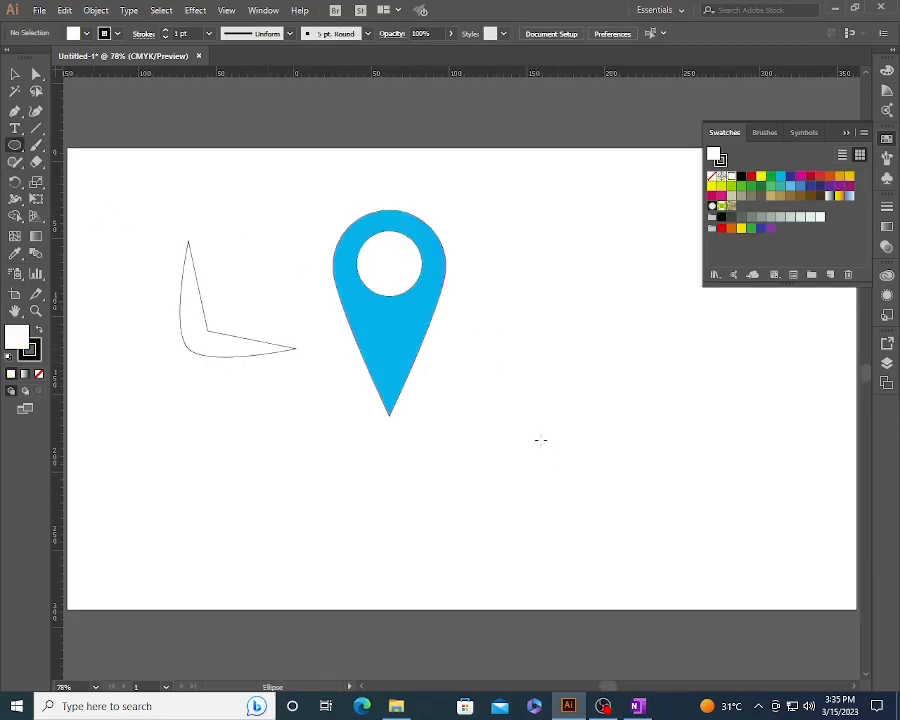
{"action": "left_click_drag", "start_coordinate": [572, 276], "coordinate": [628, 447]}
{"action": "key", "text": "a"}
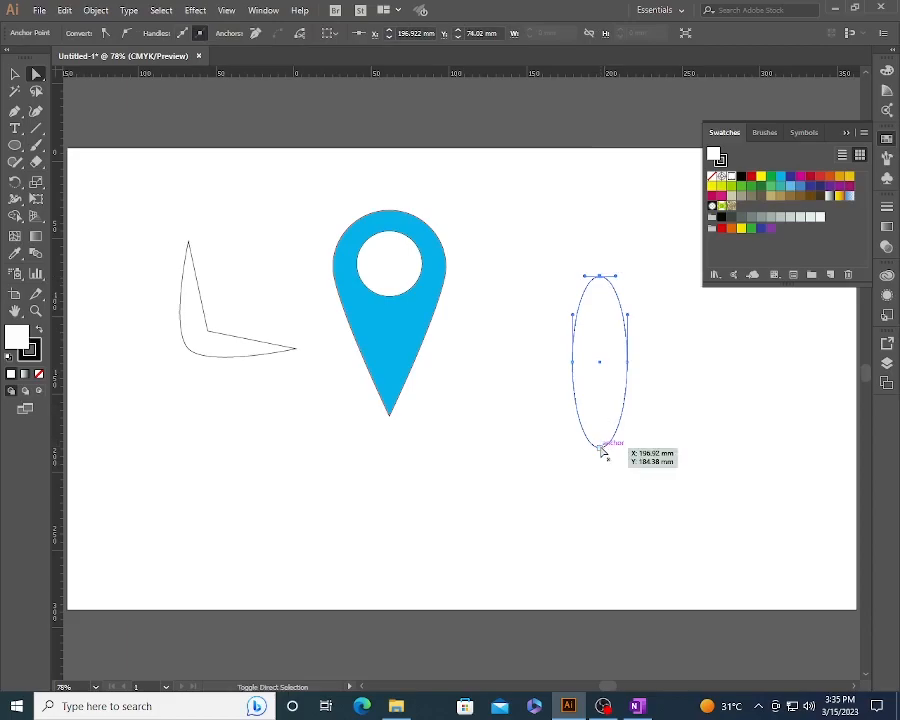
{"action": "left_click", "coordinate": [600, 448], "text": "shift"}
{"action": "left_click", "coordinate": [106, 36]}
{"action": "left_click", "coordinate": [521, 229]}
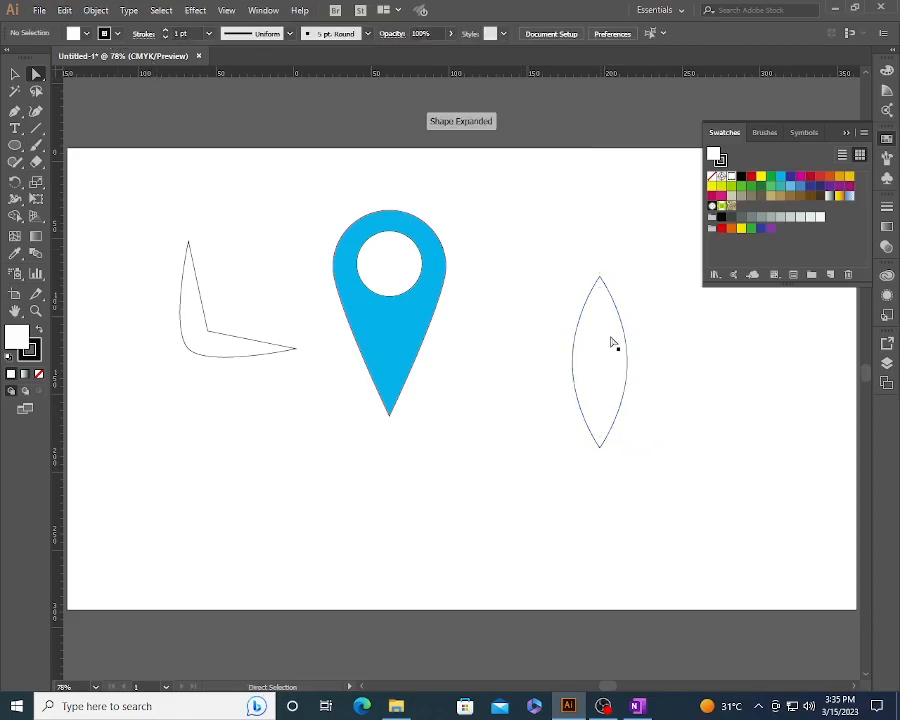
Rotate the pointed leaf shape 90° so it lies horizontally.
{"action": "key", "text": "v"}
{"action": "left_click", "coordinate": [608, 334]}
{"action": "left_click_drag", "start_coordinate": [568, 270], "coordinate": [575, 410]}
{"action": "left_click", "coordinate": [610, 409]}
{"action": "left_click", "coordinate": [617, 390]}
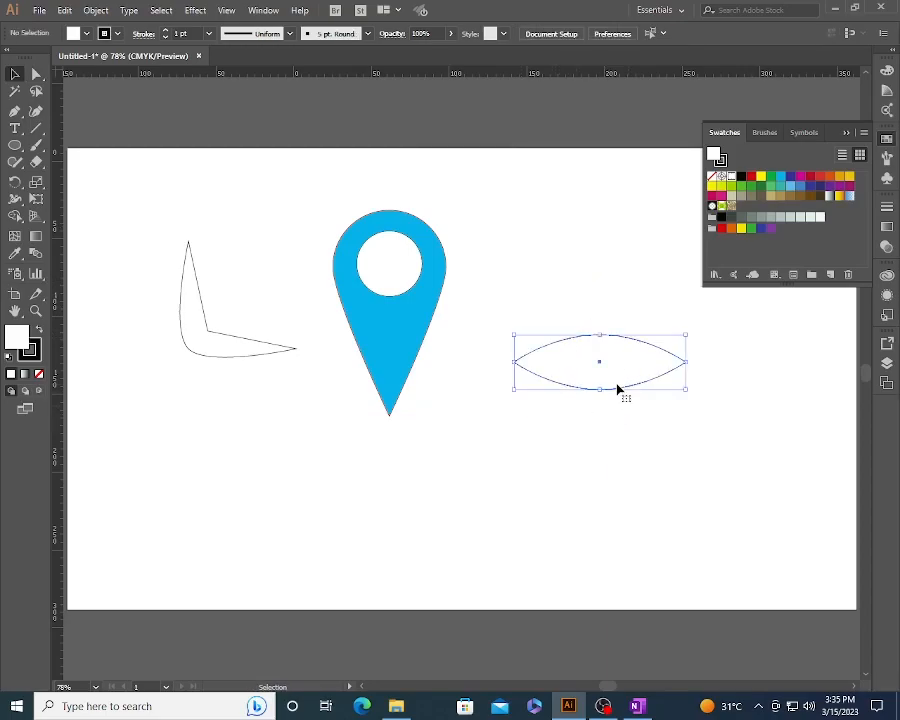
Raise the bottom anchor of a copy of the leaf shape to form a thin crescent for the upper eyelid.
{"action": "key", "text": "a"}
{"action": "key", "text": "v"}
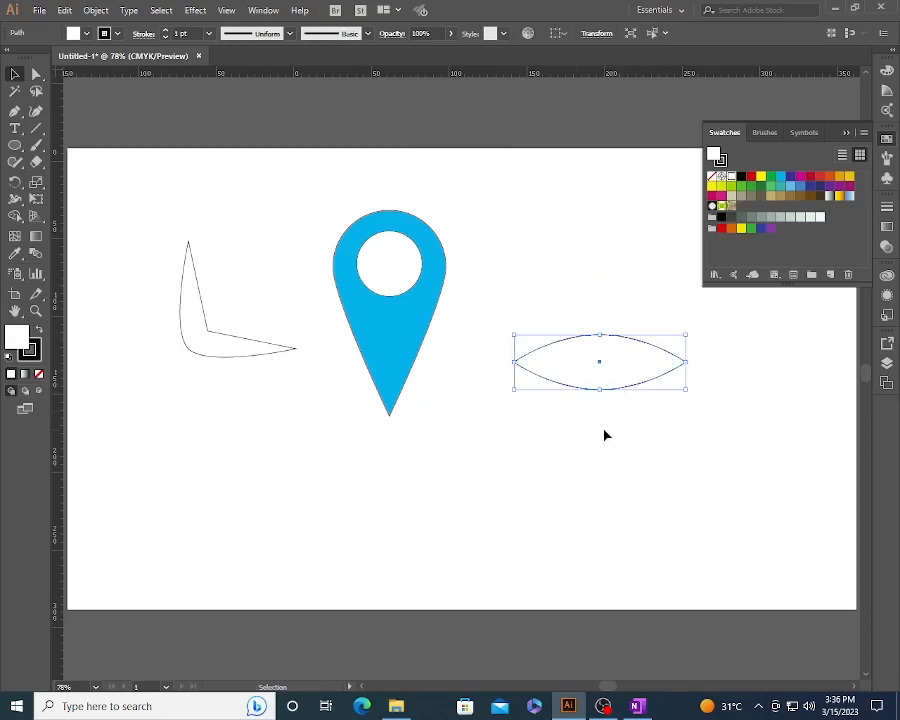
{"action": "key", "text": "a"}
{"action": "left_click", "coordinate": [604, 432]}
{"action": "left_click_drag", "start_coordinate": [600, 389], "coordinate": [601, 343]}
{"action": "left_click", "coordinate": [524, 412]}
Draw an iris circle about 28 mm wide in the eye's centre and a smaller highlight circle about 12 mm wide at its upper left.
{"action": "key", "text": "z"}
{"action": "left_click_drag", "start_coordinate": [486, 309], "coordinate": [768, 476]}
{"action": "key", "text": "l"}
{"action": "left_click_drag", "start_coordinate": [466, 392], "coordinate": [526, 454]}
{"action": "key", "text": "ctrl+shift+a"}
{"action": "left_click_drag", "start_coordinate": [437, 368], "coordinate": [470, 370]}
Fill the iris circle and the upper eyelid crescent with black.
{"action": "key", "text": "v"}
{"action": "left_click", "coordinate": [495, 409]}
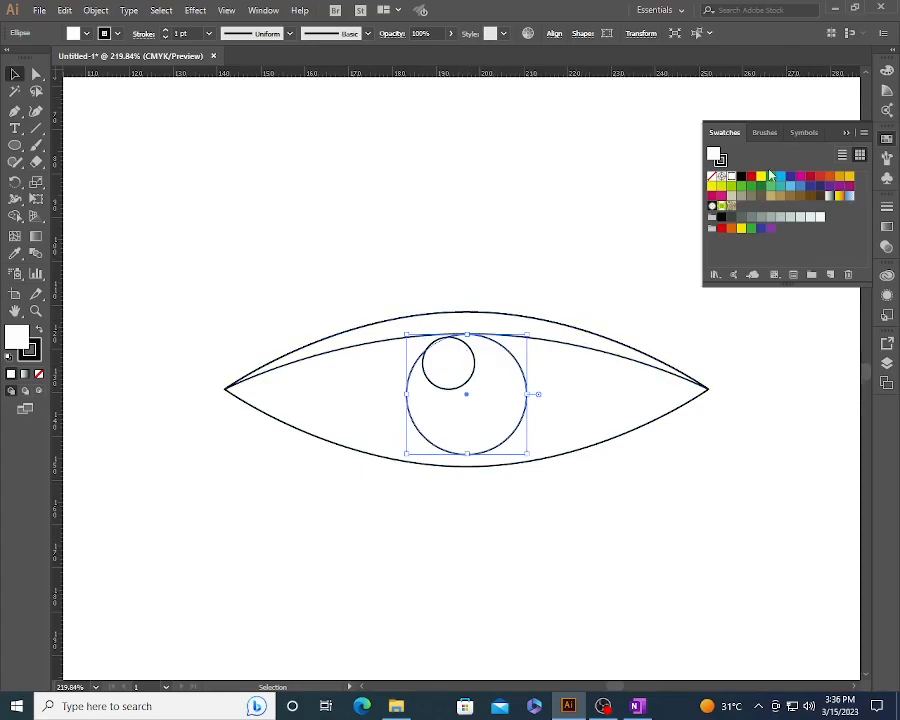
{"action": "left_click", "coordinate": [741, 176]}
{"action": "left_click", "coordinate": [550, 323]}
{"action": "left_click", "coordinate": [741, 176]}
{"action": "left_click", "coordinate": [434, 195]}
{"action": "key", "text": "z"}
{"action": "left_click", "coordinate": [516, 358], "text": "alt"}
{"action": "left_click", "coordinate": [516, 358], "text": "alt"}
{"action": "left_click", "coordinate": [464, 346], "text": "alt"}
{"action": "left_click_drag", "start_coordinate": [464, 346], "coordinate": [512, 300]}
{"action": "key", "text": "v"}
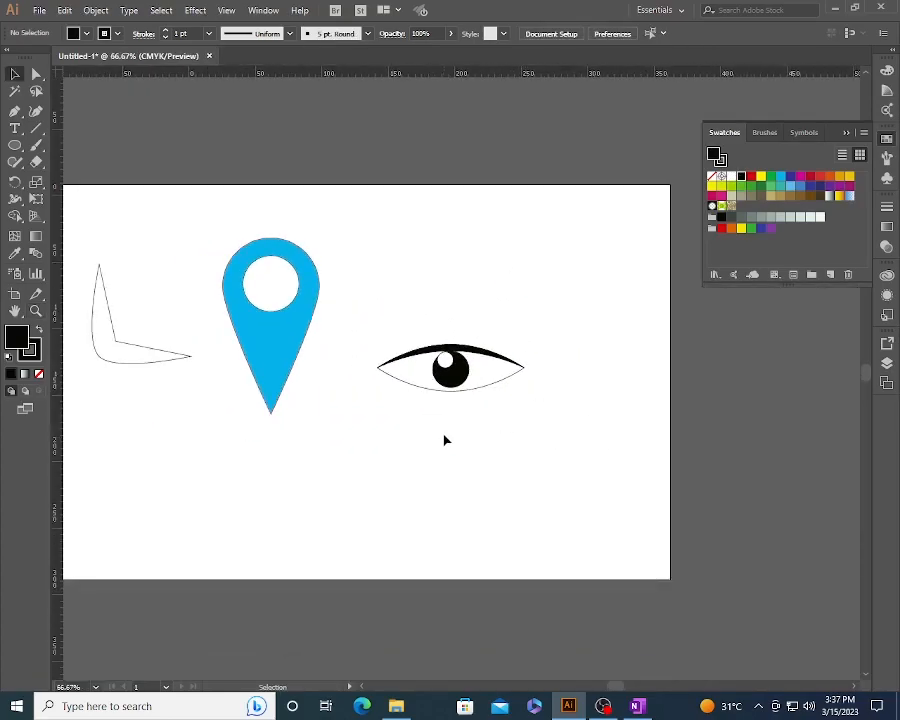
Group all the eye's parts and move the eye below the map pin.
{"action": "left_click_drag", "start_coordinate": [398, 287], "coordinate": [506, 426]}
{"action": "key", "text": "ctrl+g"}
{"action": "left_click", "coordinate": [506, 426]}
{"action": "left_click_drag", "start_coordinate": [470, 365], "coordinate": [355, 443]}
{"action": "left_click", "coordinate": [490, 344]}
Draw a black square about 49 mm wide to the right of the map pin.
{"action": "left_click", "coordinate": [15, 145]}
{"action": "left_click_drag", "start_coordinate": [421, 300], "coordinate": [489, 366]}
{"action": "left_click_drag", "start_coordinate": [500, 300], "coordinate": [558, 366]}
{"action": "key", "text": "v"}
{"action": "left_click", "coordinate": [571, 342]}
{"action": "left_click", "coordinate": [545, 341]}
{"action": "key", "text": "Delete"}
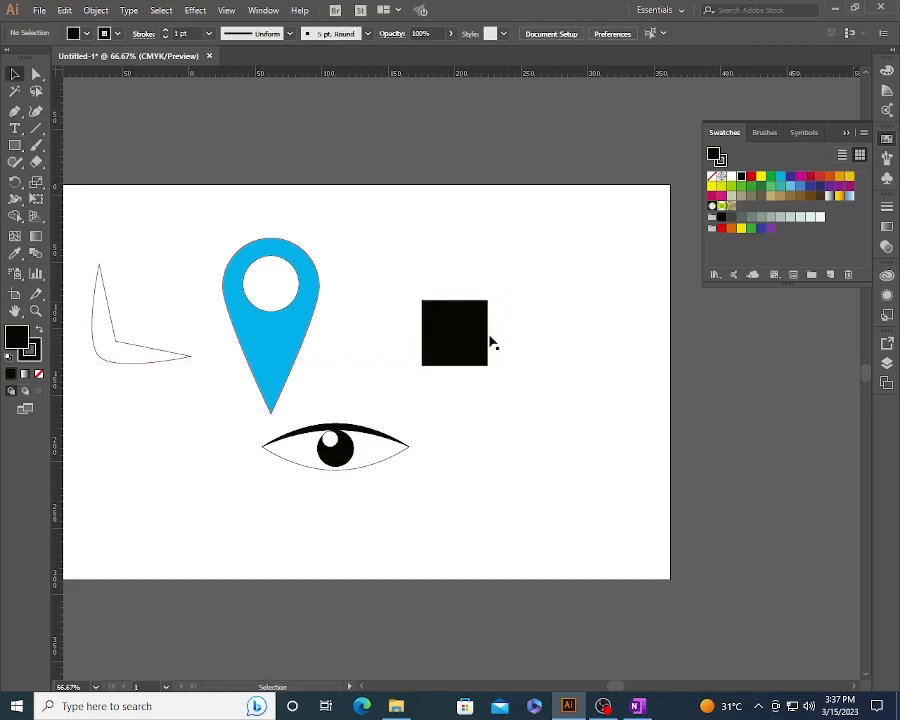
Duplicate the black square twice to make a horizontal row of three squares with small gaps.
{"action": "left_click", "coordinate": [446, 326]}
{"action": "left_click_drag", "start_coordinate": [446, 326], "coordinate": [597, 340]}
{"action": "left_click", "coordinate": [538, 394]}
{"action": "left_click_drag", "start_coordinate": [538, 394], "coordinate": [478, 435]}
{"action": "key", "text": "z"}
{"action": "left_click_drag", "start_coordinate": [350, 309], "coordinate": [579, 458]}
{"action": "key", "text": "v"}
{"action": "left_click", "coordinate": [287, 285]}
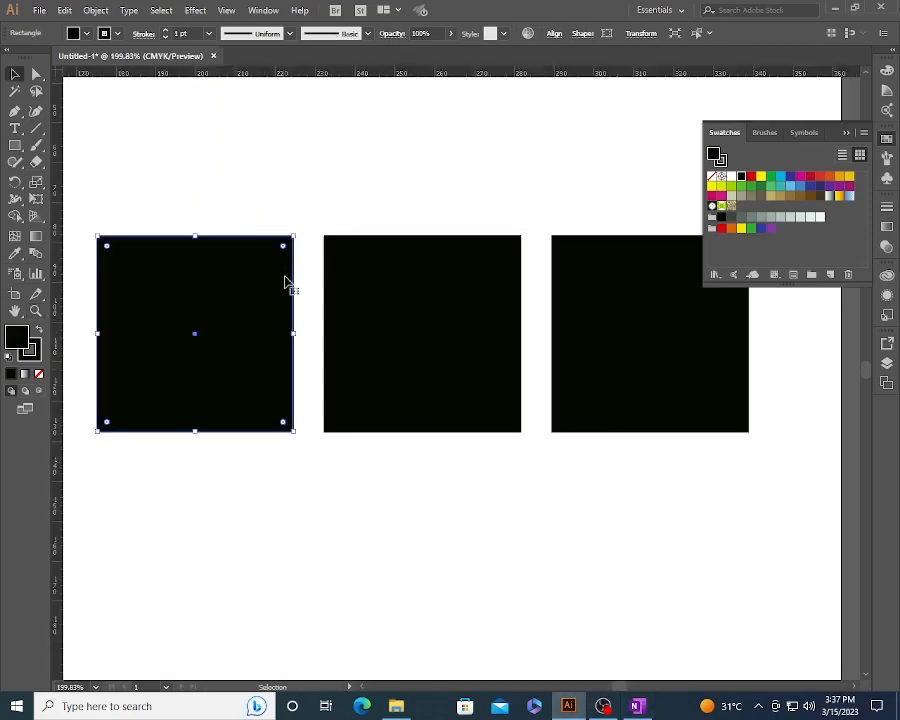
Try snapping the left square flush against the middle one, and undo the move.
{"action": "left_click", "coordinate": [373, 292]}
{"action": "left_click", "coordinate": [257, 171]}
{"action": "left_click", "coordinate": [227, 323]}
{"action": "left_click_drag", "start_coordinate": [227, 323], "coordinate": [255, 322]}
{"action": "left_click", "coordinate": [305, 218]}
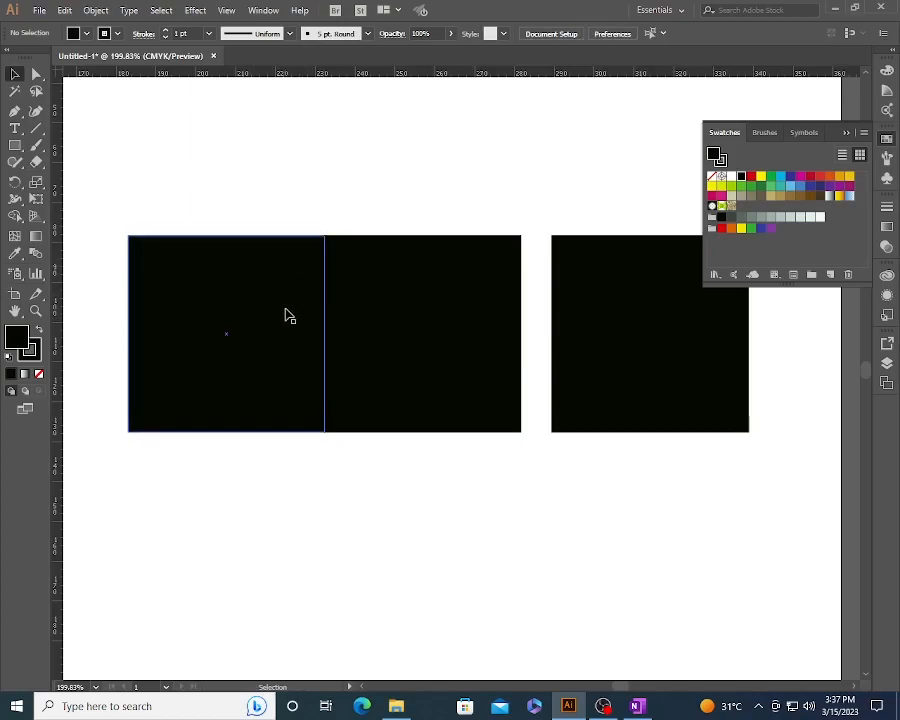
{"action": "key", "text": "ctrl+z"}
Turn Smart Guides off, test moving the left square without them, and turn Smart Guides back on.
{"action": "left_click", "coordinate": [268, 192]}
{"action": "left_click", "coordinate": [261, 343]}
{"action": "left_click", "coordinate": [226, 10]}
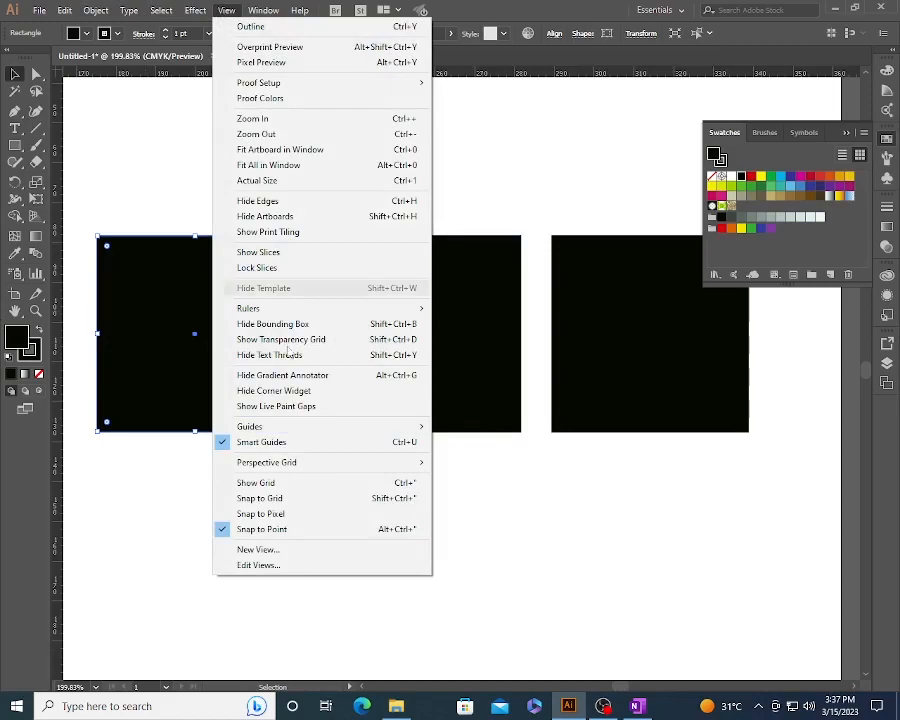
{"action": "left_click", "coordinate": [282, 442]}
{"action": "mouse_move", "coordinate": [239, 371]}
{"action": "left_mouse_down"}
{"action": "mouse_move", "coordinate": [270, 368]}
{"action": "mouse_move", "coordinate": [238, 371]}
{"action": "left_mouse_up"}
{"action": "left_click", "coordinate": [226, 10]}
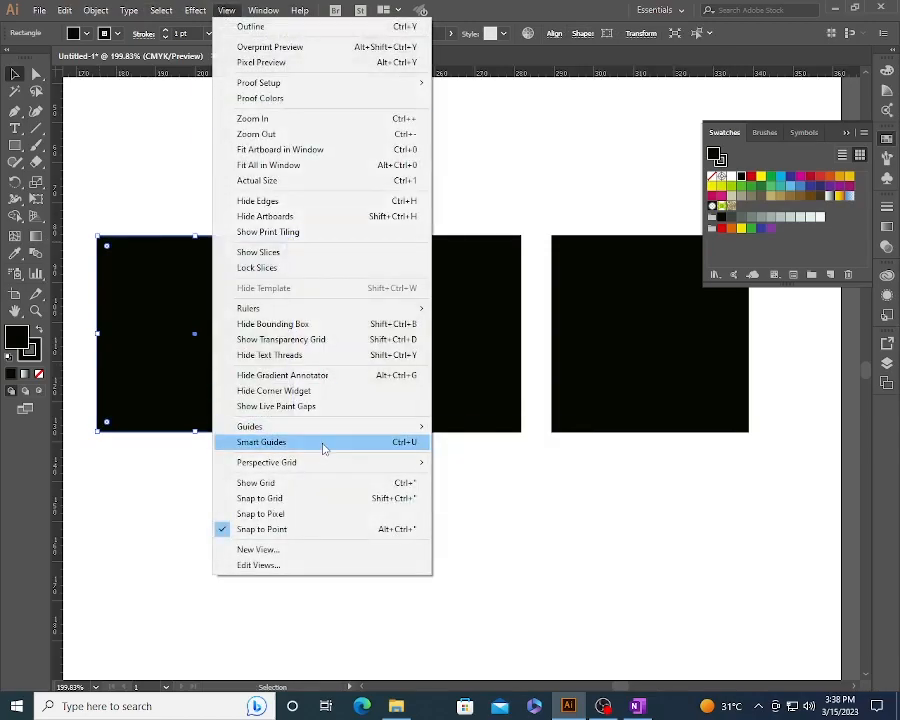
{"action": "left_click", "coordinate": [323, 442]}
Snap the left square against the middle one and shift its outer edge inward and up to form the cube's side face.
{"action": "left_click_drag", "start_coordinate": [254, 369], "coordinate": [285, 369]}
{"action": "key", "text": "z"}
{"action": "left_click", "coordinate": [377, 291], "text": "alt"}
{"action": "left_click", "coordinate": [411, 317], "text": "alt"}
{"action": "left_click_drag", "start_coordinate": [418, 354], "coordinate": [347, 353]}
{"action": "key", "text": "a"}
{"action": "left_click", "coordinate": [314, 405]}
{"action": "left_click", "coordinate": [298, 389]}
{"action": "left_click_drag", "start_coordinate": [299, 497], "coordinate": [350, 456]}
Place the third square above the front face and shift its top edge down and left to meet the side face.
{"action": "key", "text": "v"}
{"action": "left_click_drag", "start_coordinate": [530, 402], "coordinate": [430, 333]}
{"action": "key", "text": "a"}
{"action": "left_click", "coordinate": [468, 297]}
{"action": "left_click_drag", "start_coordinate": [493, 291], "coordinate": [449, 357]}
{"action": "left_click", "coordinate": [395, 302]}
Select the cube's front, side and top faces and group them.
{"action": "key", "text": "z"}
{"action": "left_click_drag", "start_coordinate": [453, 487], "coordinate": [607, 559]}
{"action": "key", "text": "v"}
{"action": "key", "text": "a"}
{"action": "left_click_drag", "start_coordinate": [184, 155], "coordinate": [646, 558]}
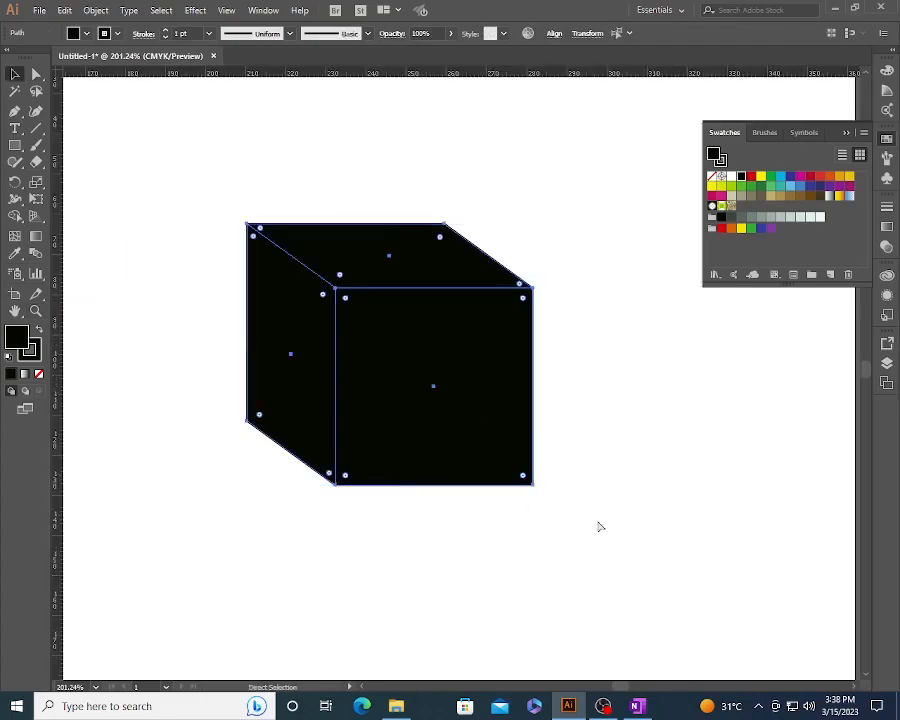
{"action": "key", "text": "ctrl+g"}
Enlarge a copy of the cube slightly and flatten it into a lid over the top of the box.
{"action": "key", "text": "v"}
{"action": "left_click_drag", "start_coordinate": [535, 485], "coordinate": [557, 498]}
{"action": "left_click_drag", "start_coordinate": [390, 494], "coordinate": [396, 305]}
{"action": "left_click", "coordinate": [611, 380]}
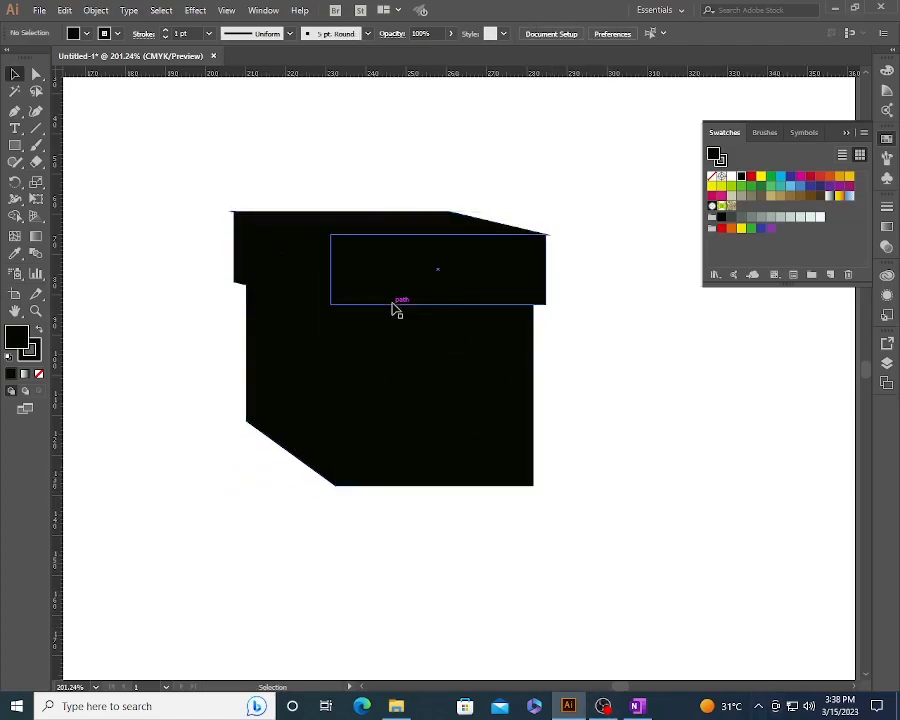
Fill the box and its lid with red.
{"action": "key", "text": "z"}
{"action": "left_click", "coordinate": [425, 340], "text": "alt"}
{"action": "left_click", "coordinate": [426, 340], "text": "alt"}
{"action": "key", "text": "v"}
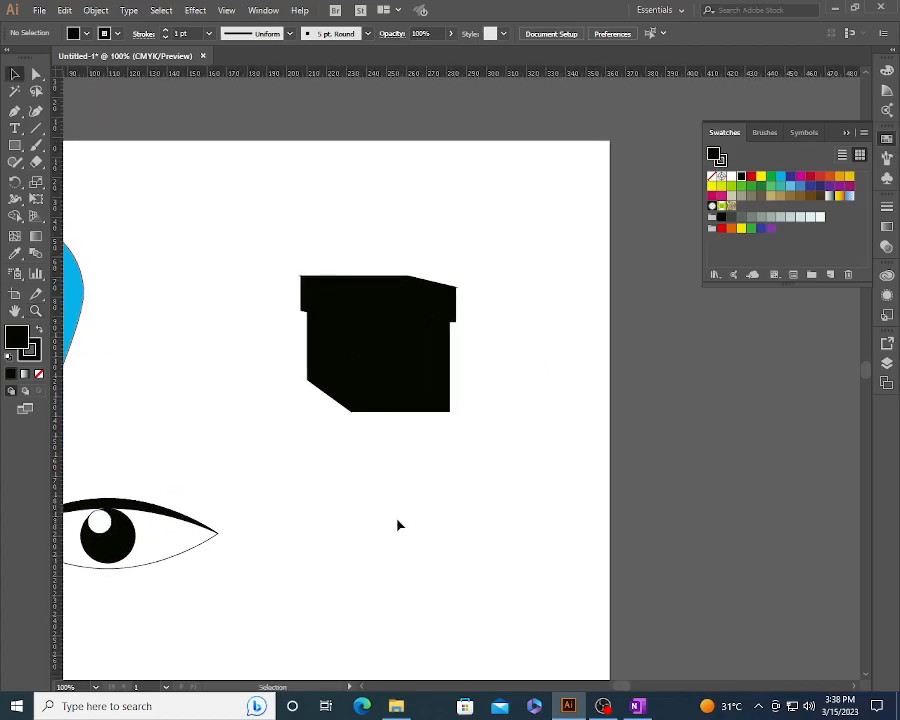
{"action": "left_click", "coordinate": [341, 298]}
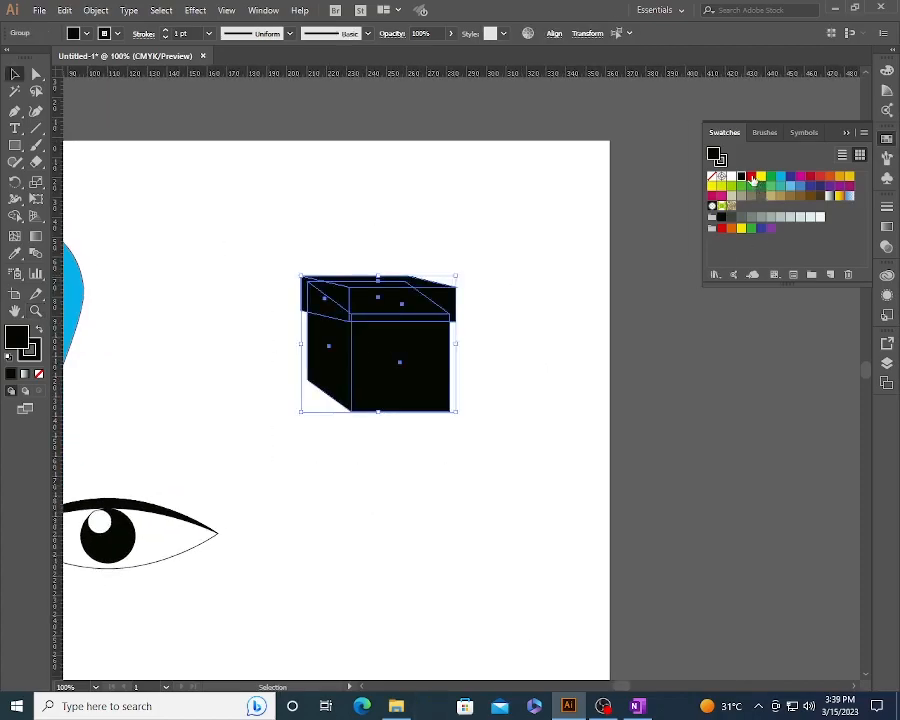
{"action": "left_click", "coordinate": [751, 177]}
{"action": "left_click", "coordinate": [426, 440]}
Try to lengthen the box body downward by scaling it, and undo the change.
{"action": "left_click", "coordinate": [370, 412]}
{"action": "left_click_drag", "start_coordinate": [379, 410], "coordinate": [380, 489]}
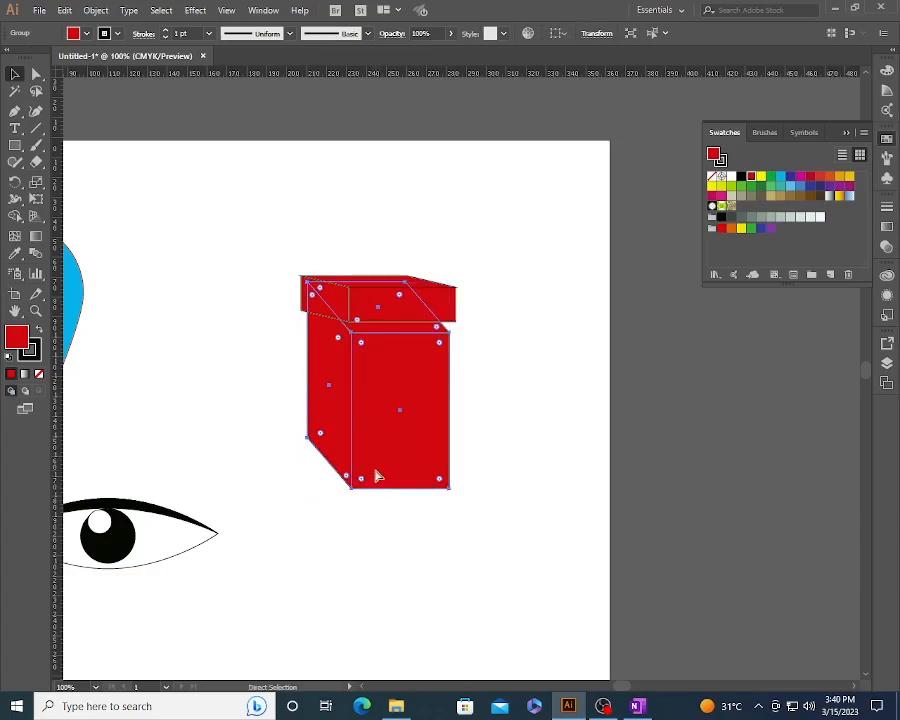
{"action": "key", "text": "ctrl+z"}
{"action": "left_click_drag", "start_coordinate": [378, 416], "coordinate": [380, 510]}
{"action": "left_click", "coordinate": [494, 434]}
{"action": "key", "text": "ctrl+z"}
{"action": "left_click", "coordinate": [363, 425]}
Select only the bottom anchors of the box body and move them down about 45 mm.
{"action": "key", "text": "a"}
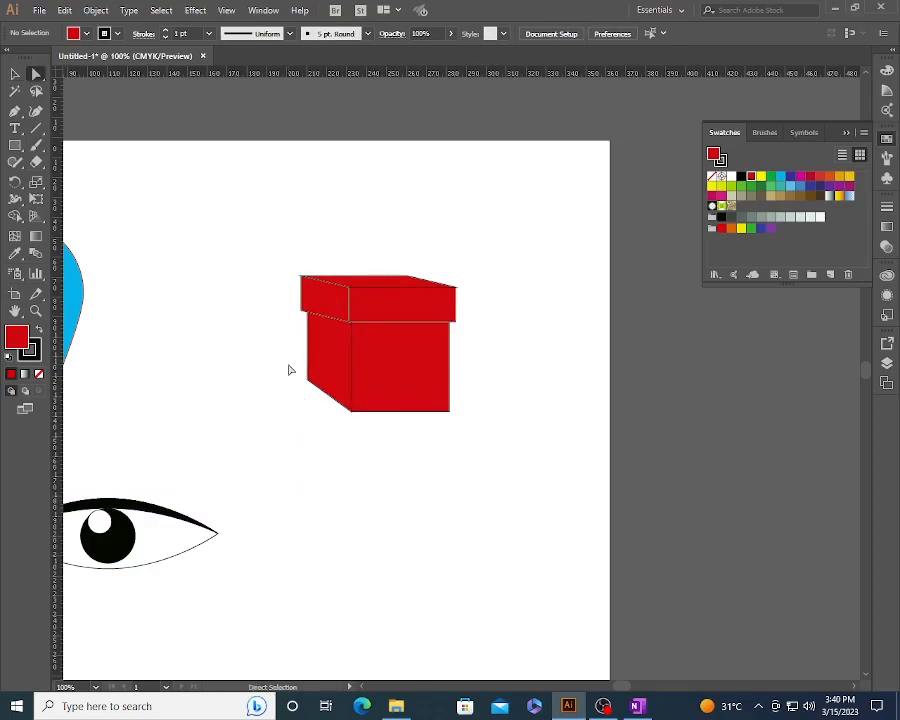
{"action": "left_click_drag", "start_coordinate": [286, 365], "coordinate": [482, 438]}
{"action": "left_click_drag", "start_coordinate": [350, 412], "coordinate": [352, 502]}
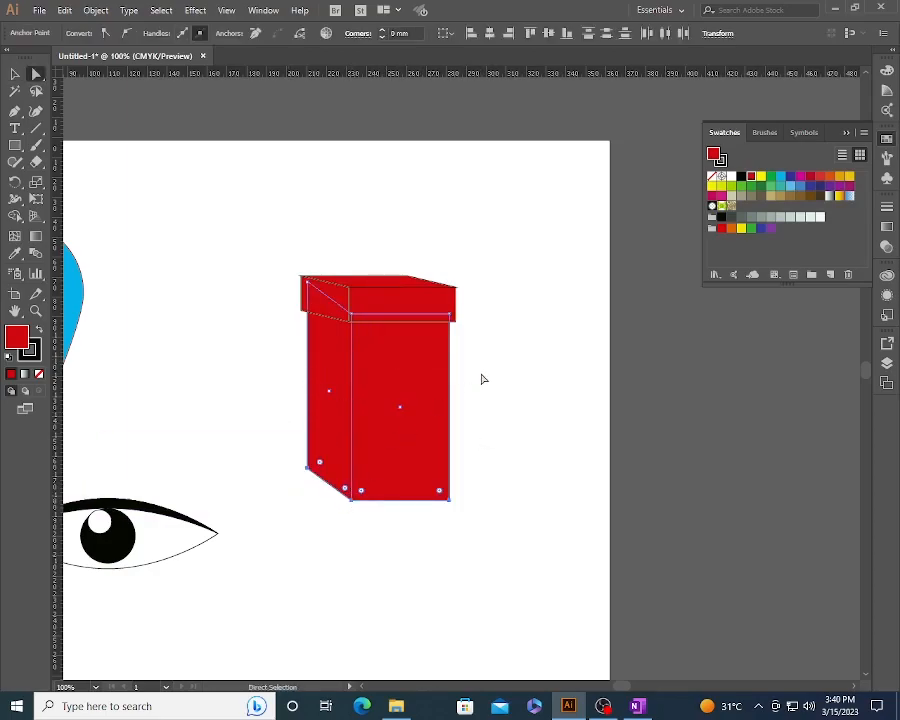
{"action": "left_click", "coordinate": [500, 381]}
{"action": "key", "text": "v"}
Move the eye left so it sits below the L-shaped outline.
{"action": "key", "text": "ctrl+space"}
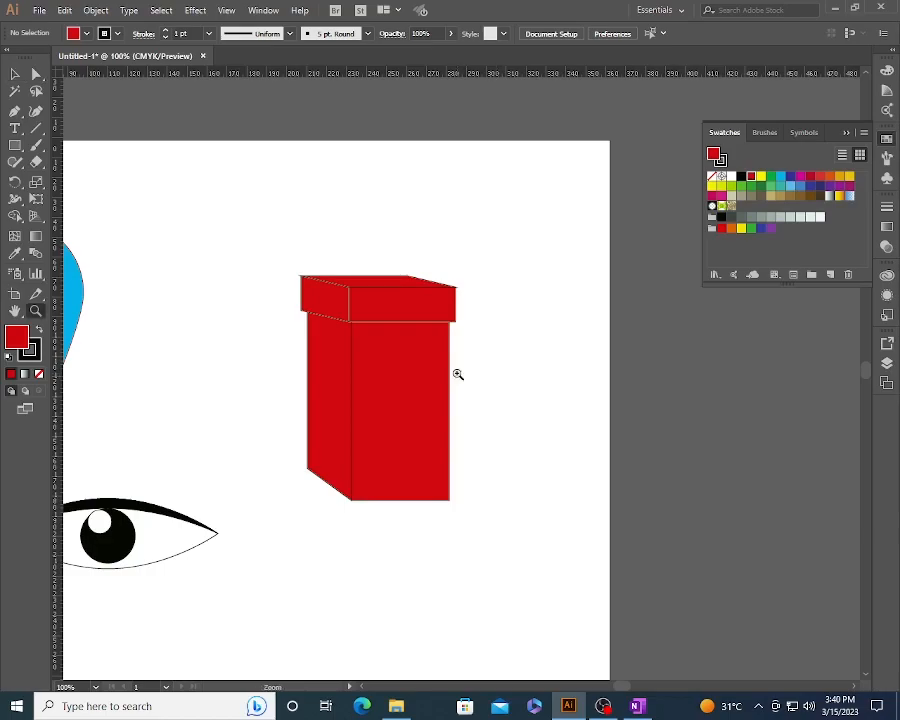
{"action": "left_click", "coordinate": [421, 383], "text": "ctrl+alt"}
{"action": "left_click", "coordinate": [421, 383], "text": "ctrl+alt"}
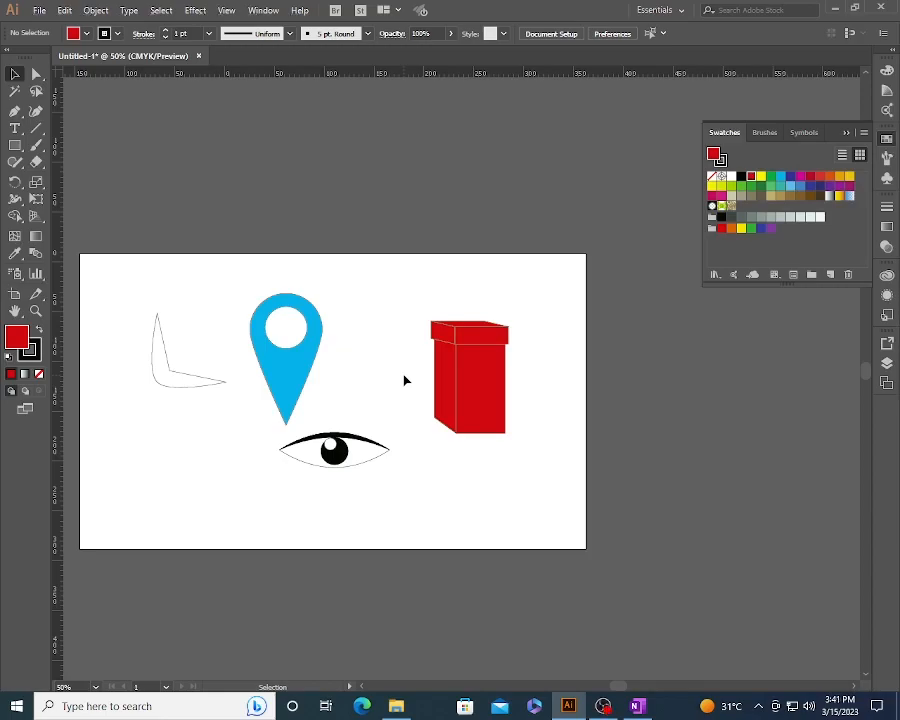
{"action": "left_click_drag", "start_coordinate": [329, 455], "coordinate": [170, 446]}
{"action": "left_click", "coordinate": [309, 484]}
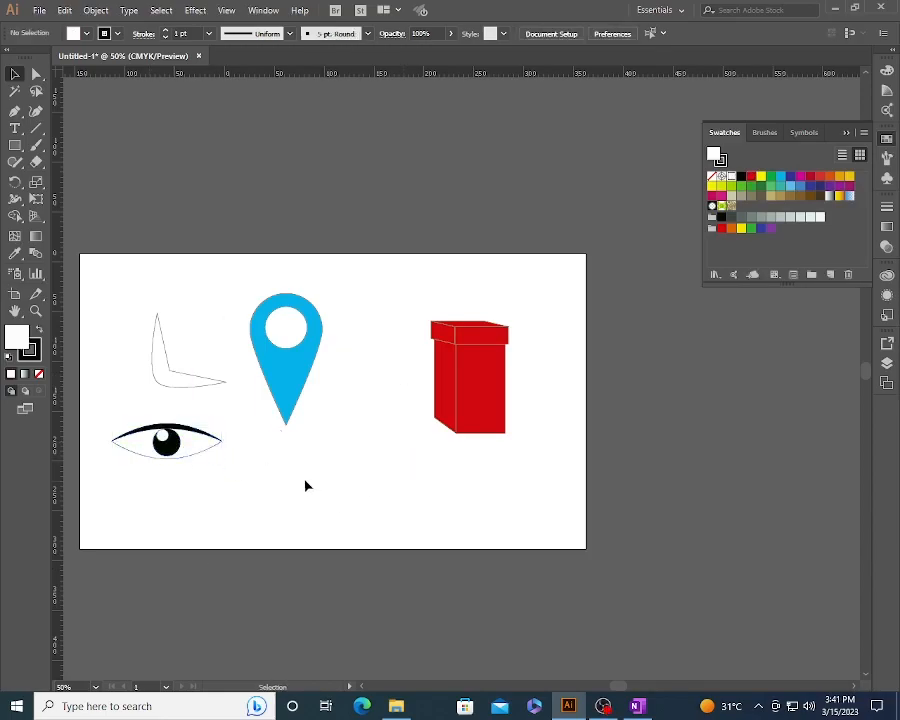
Draw a white rectangle about 152 × 86 mm below the map pin.
{"action": "left_click_drag", "start_coordinate": [272, 440], "coordinate": [426, 526]}
{"action": "key", "text": "a"}
{"action": "left_click", "coordinate": [455, 504]}
{"action": "left_click", "coordinate": [346, 476]}
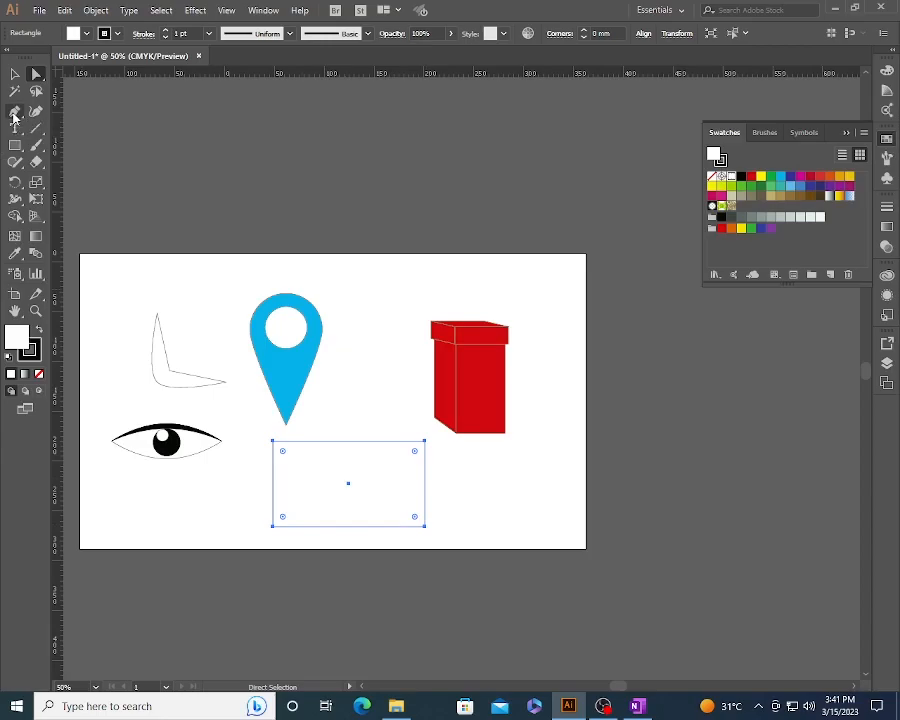
Add an anchor point at the middle of each side of the white rectangle.
{"action": "left_click_drag", "start_coordinate": [14, 113], "coordinate": [60, 118]}
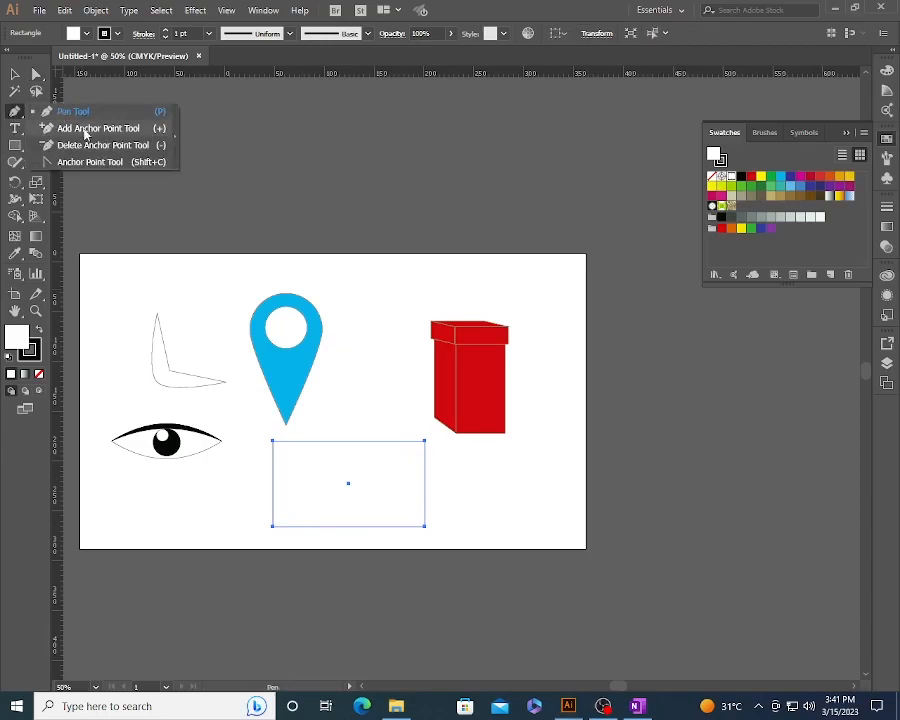
{"action": "left_click", "coordinate": [85, 132]}
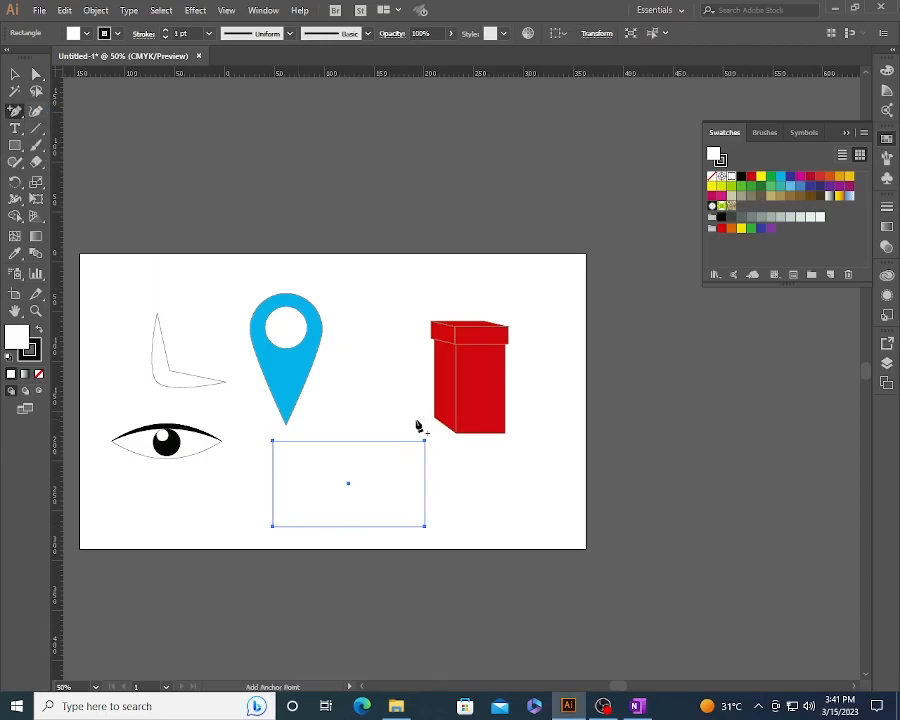
{"action": "left_click", "coordinate": [425, 485]}
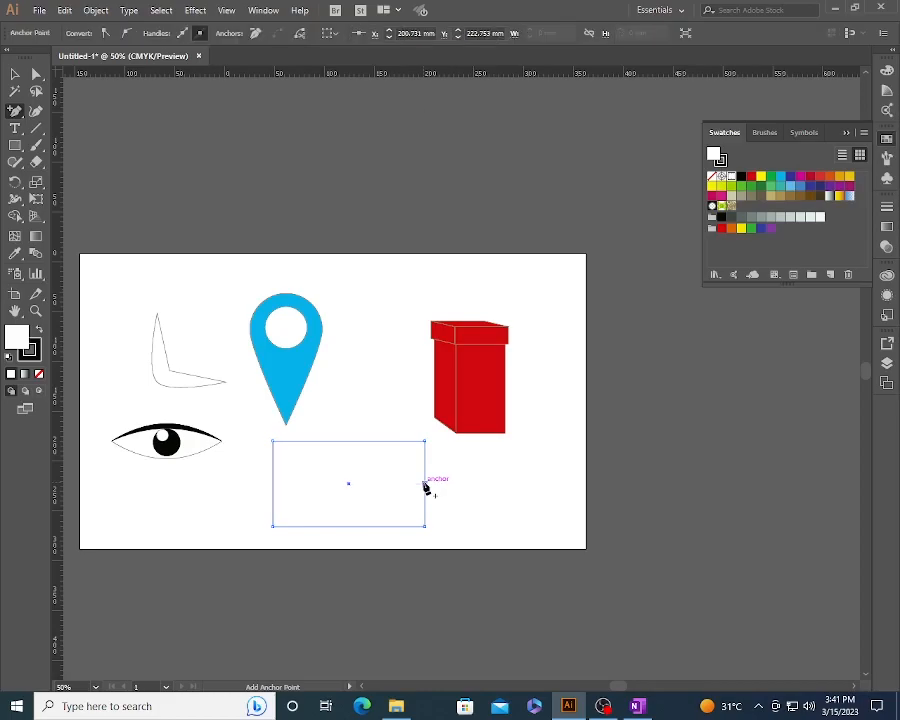
{"action": "left_click", "coordinate": [273, 484]}
{"action": "left_click", "coordinate": [348, 441]}
Pull the rectangle's left and right midpoint anchors inward and convert both to smooth points.
{"action": "key", "text": "a"}
{"action": "left_click_drag", "start_coordinate": [274, 484], "coordinate": [320, 484]}
{"action": "left_click_drag", "start_coordinate": [425, 485], "coordinate": [380, 484]}
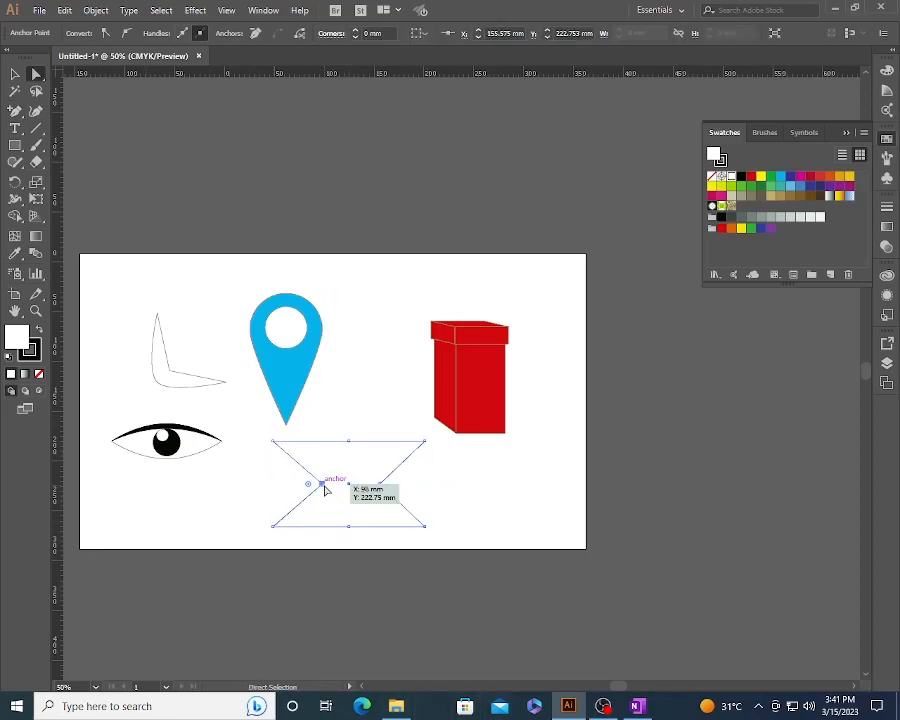
{"action": "left_click", "coordinate": [107, 32]}
{"action": "left_click", "coordinate": [380, 484]}
{"action": "left_click", "coordinate": [110, 32]}
{"action": "left_click", "coordinate": [451, 512]}
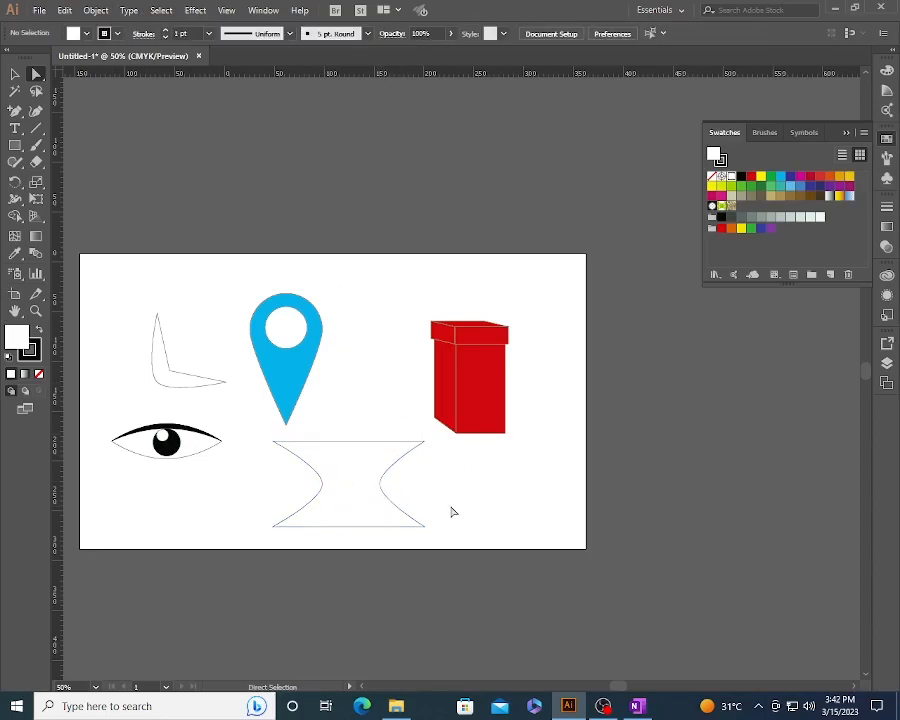
Lower the top midpoint anchor about 18 mm, raise the bottom midpoint anchor, and convert both to smooth points.
{"action": "left_click", "coordinate": [360, 441]}
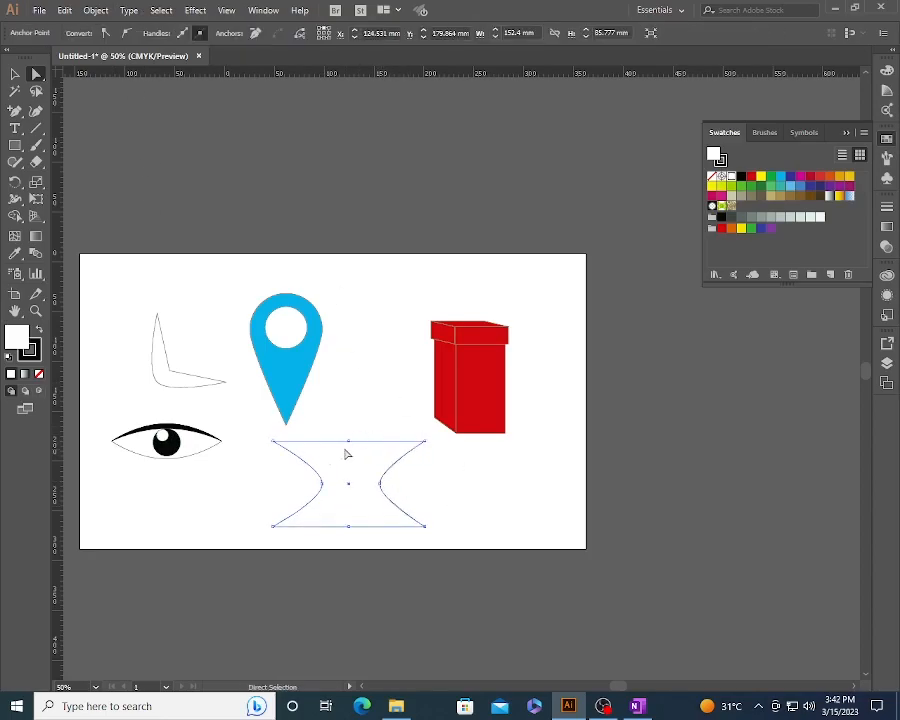
{"action": "left_click_drag", "start_coordinate": [348, 441], "coordinate": [348, 457]}
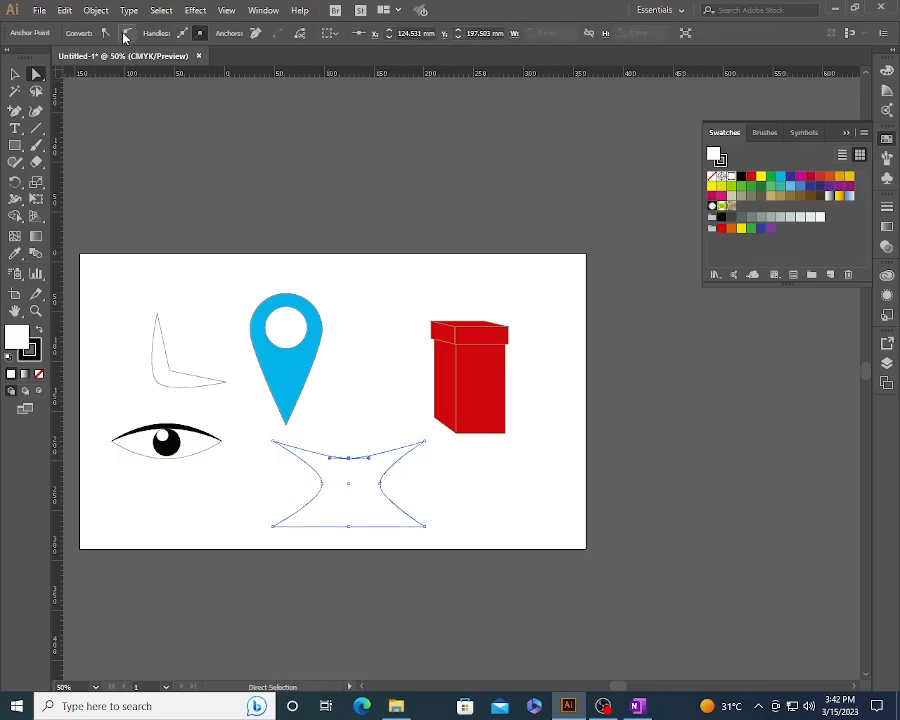
{"action": "left_click", "coordinate": [349, 526]}
{"action": "left_click_drag", "start_coordinate": [347, 527], "coordinate": [348, 516]}
{"action": "left_click", "coordinate": [126, 33]}
{"action": "left_click", "coordinate": [478, 493]}
Fill the concave shape with red and delete it.
{"action": "key", "text": "v"}
{"action": "left_click", "coordinate": [368, 476]}
{"action": "left_click", "coordinate": [751, 176]}
{"action": "left_click", "coordinate": [486, 482]}
{"action": "left_click", "coordinate": [340, 484]}
{"action": "key", "text": "Delete"}
Draw a red rectangle about 175 × 82 mm below the pin and add two anchor points each to its top and bottom edges.
{"action": "key", "text": "m"}
{"action": "left_click_drag", "start_coordinate": [285, 447], "coordinate": [460, 529]}
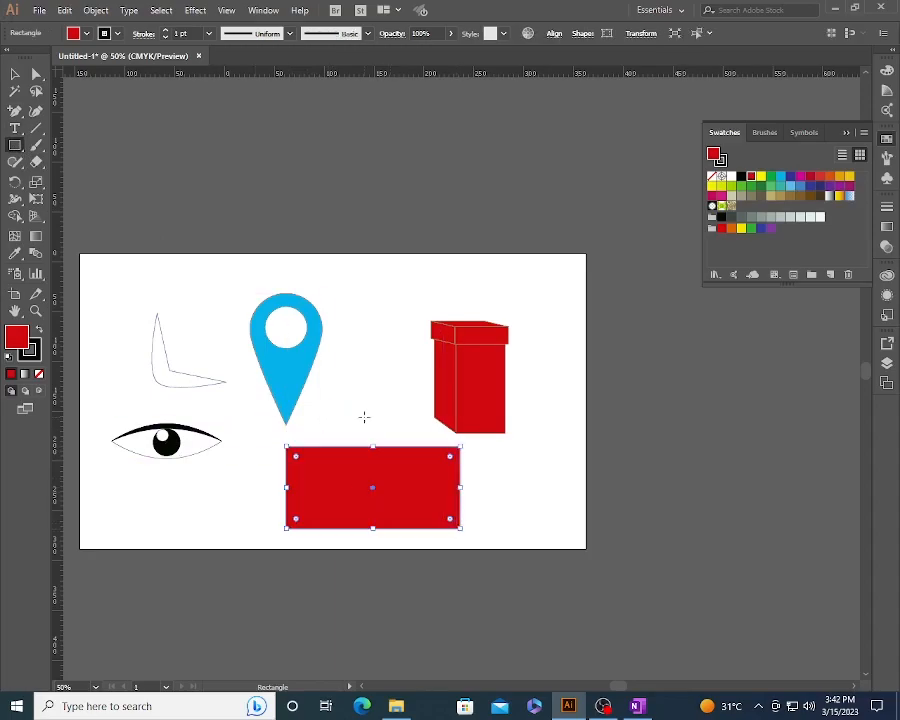
{"action": "key", "text": "plus"}
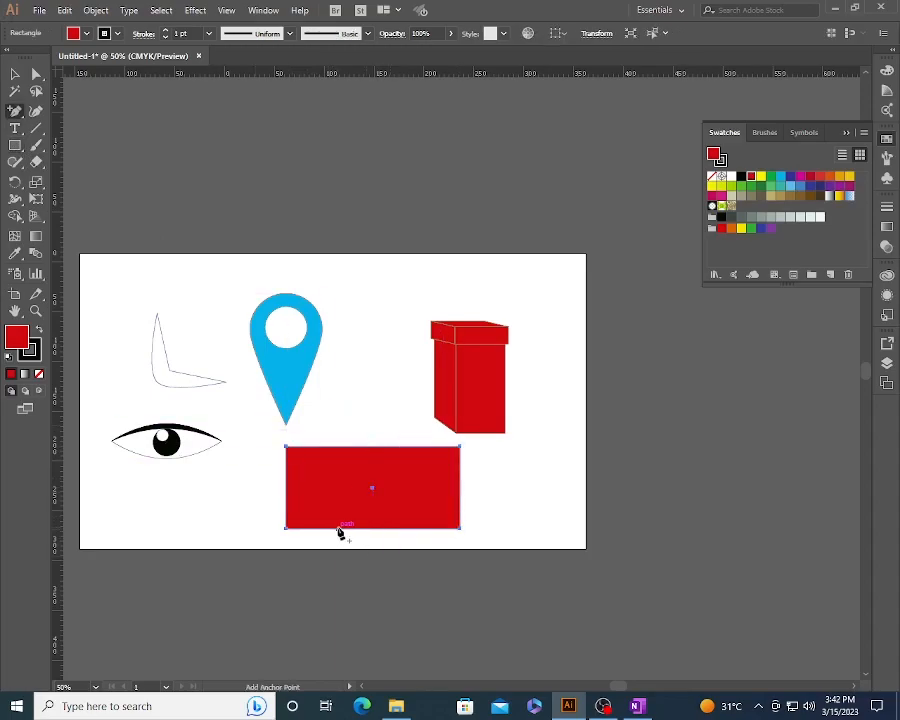
{"action": "left_click", "coordinate": [338, 528]}
{"action": "left_click", "coordinate": [402, 528]}
{"action": "left_click", "coordinate": [329, 446]}
{"action": "left_click", "coordinate": [406, 446]}
Raise the left added anchors on the rectangle's top and bottom edges and round both into curves.
{"action": "key", "text": "a"}
{"action": "left_click_drag", "start_coordinate": [330, 446], "coordinate": [332, 433]}
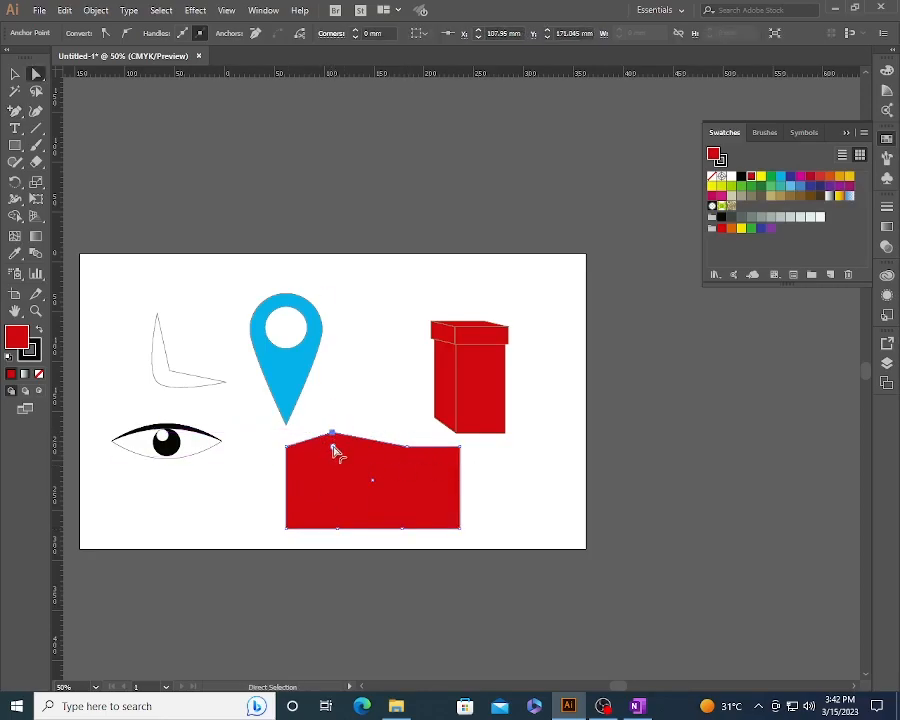
{"action": "left_click_drag", "start_coordinate": [336, 453], "coordinate": [346, 579]}
{"action": "left_click", "coordinate": [337, 526]}
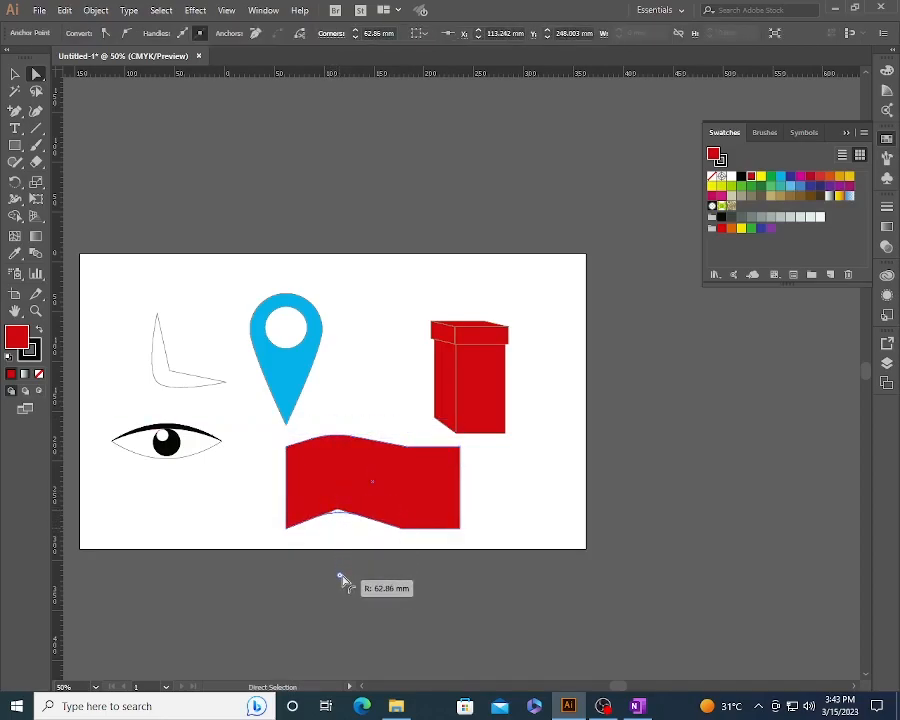
Lower the right added anchor on the shape's top edge and round it into a trough.
{"action": "left_click", "coordinate": [403, 525]}
{"action": "left_click_drag", "start_coordinate": [405, 516], "coordinate": [402, 546]}
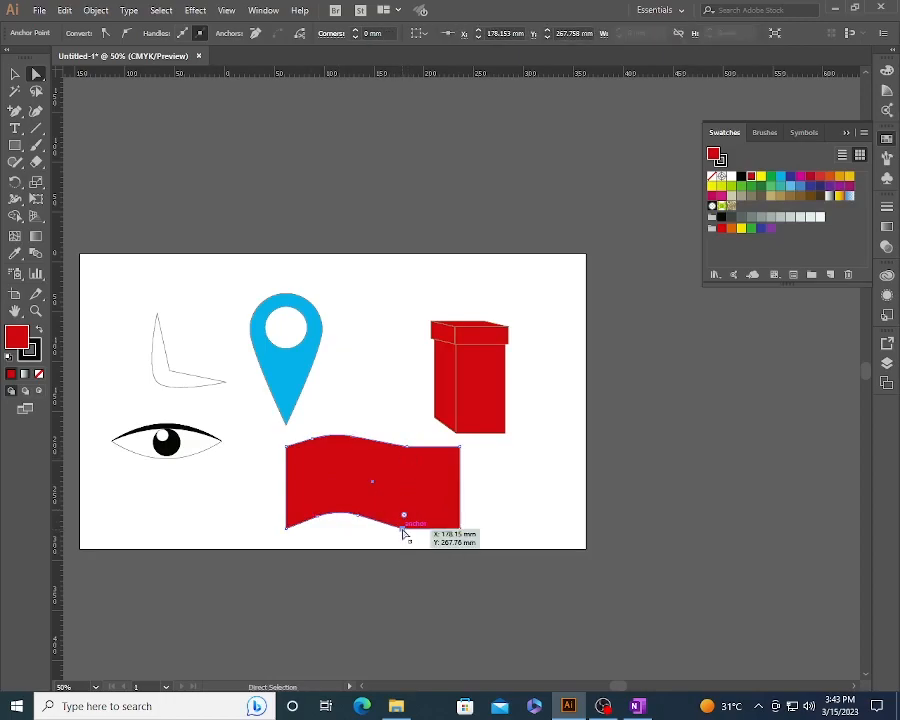
{"action": "left_click_drag", "start_coordinate": [412, 454], "coordinate": [410, 458]}
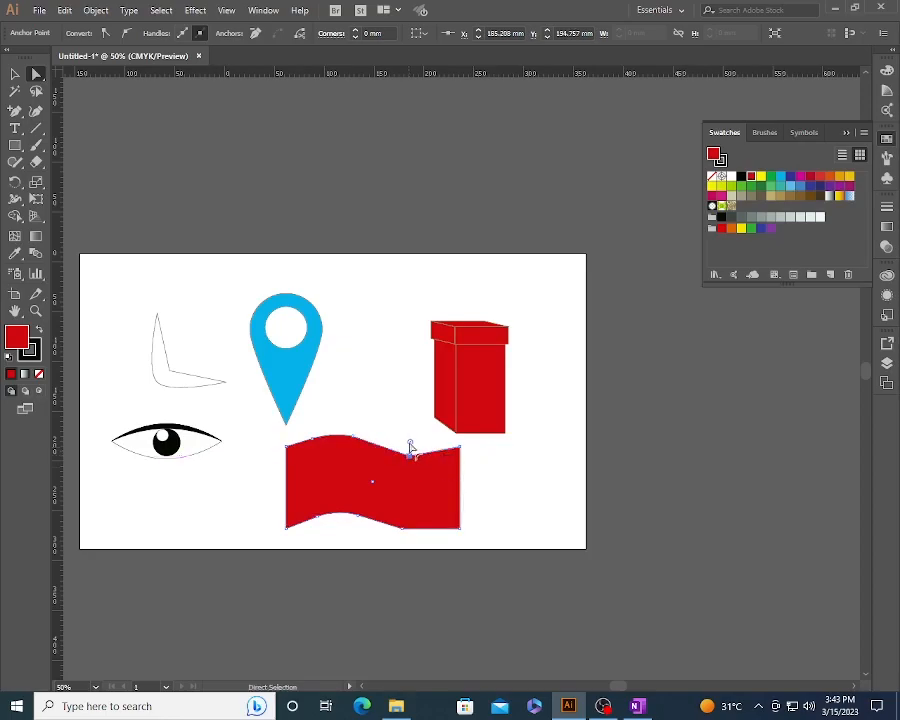
{"action": "left_click", "coordinate": [379, 423]}
Convert the right added anchor on the bottom edge to a smooth point to complete the waving flag shape.
{"action": "left_click", "coordinate": [400, 524]}
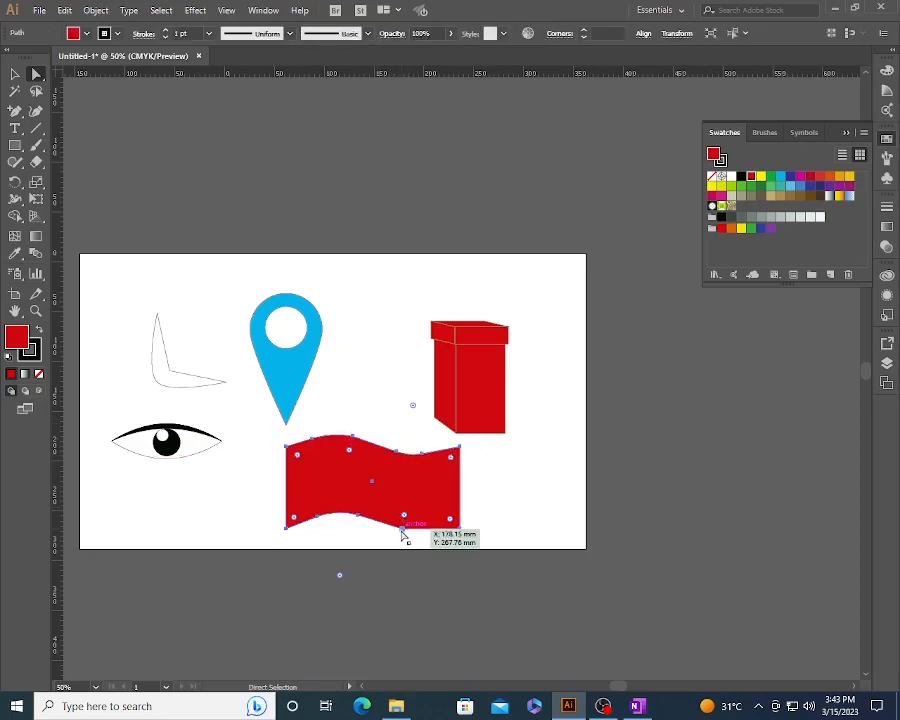
{"action": "left_click_drag", "start_coordinate": [410, 481], "coordinate": [395, 537]}
{"action": "left_click", "coordinate": [402, 529]}
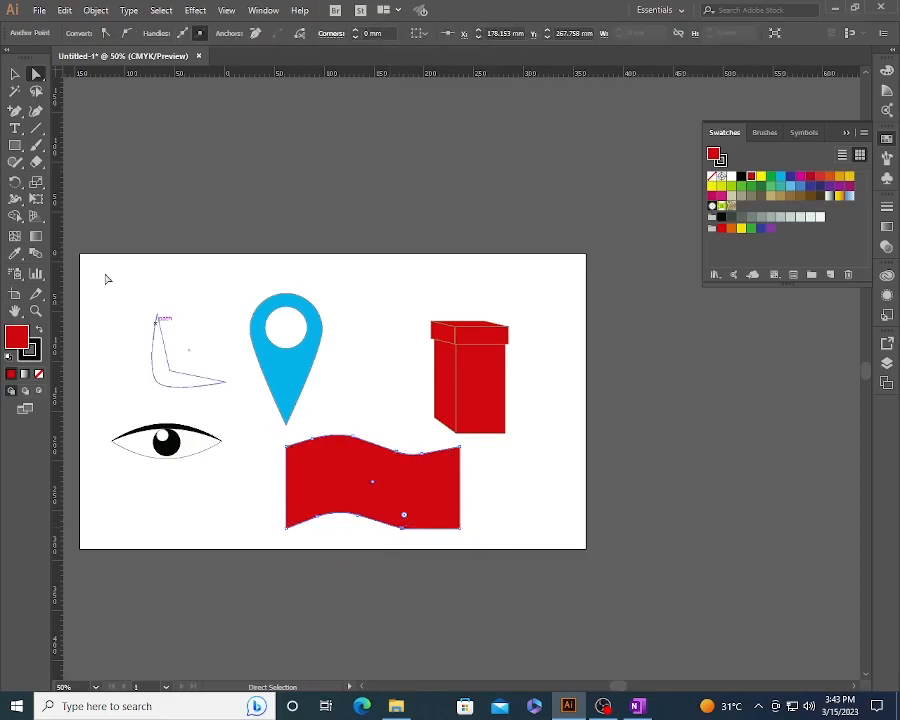
{"action": "left_click", "coordinate": [128, 33]}
{"action": "left_click", "coordinate": [334, 400]}
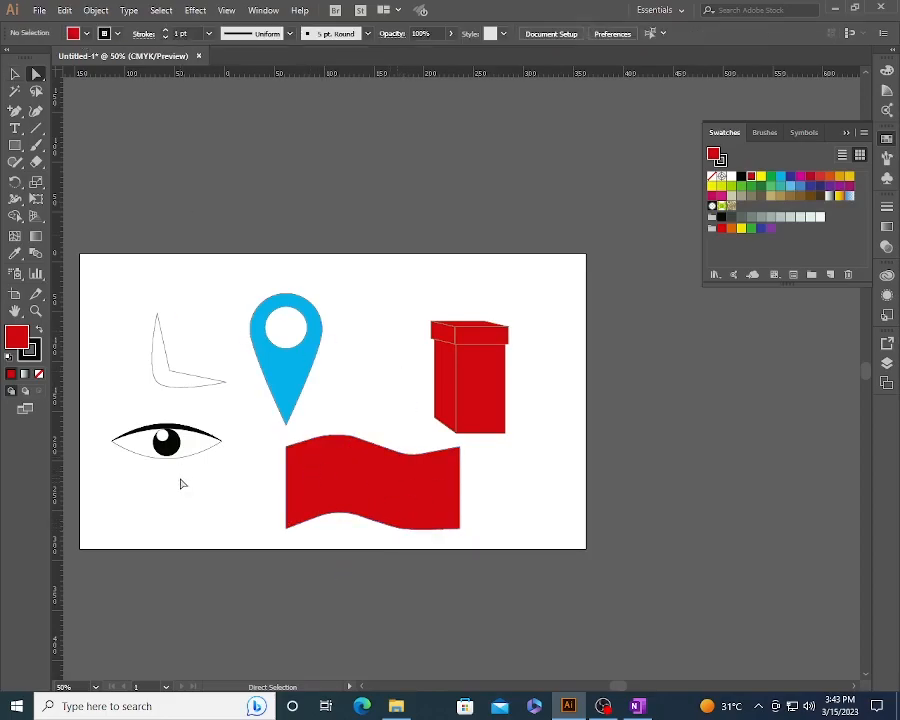
Select the waving flag shape and shift it slightly to the left.
{"action": "left_click_drag", "start_coordinate": [184, 467], "coordinate": [263, 380]}
{"action": "key", "text": "v"}
{"action": "left_click_drag", "start_coordinate": [403, 399], "coordinate": [394, 399]}
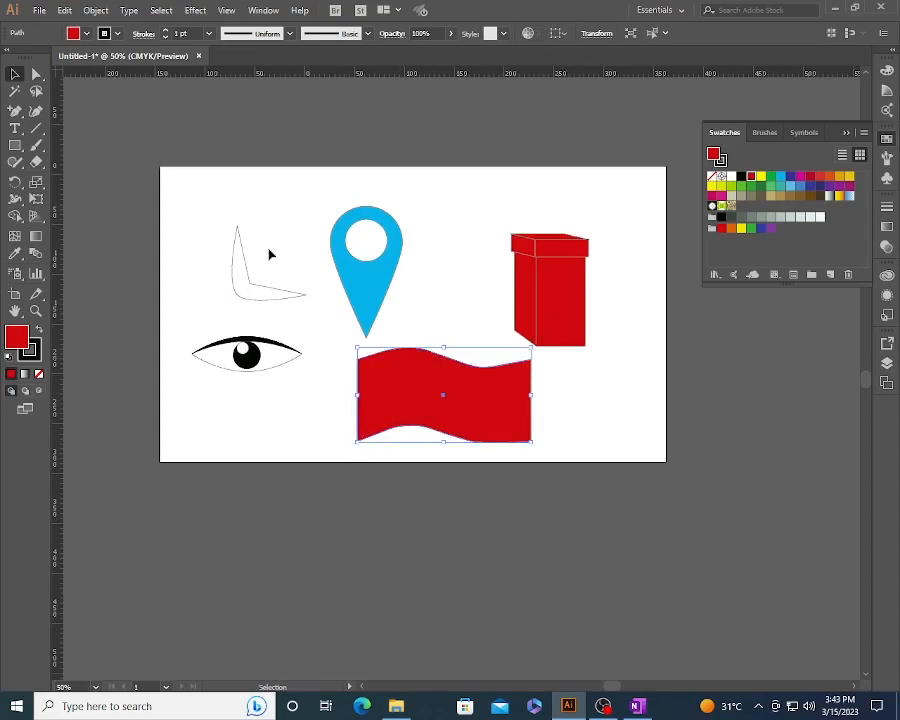
Try deleting the anchor point at the flag's upper-right corner, and undo the deletion.
{"action": "left_click_drag", "start_coordinate": [15, 110], "coordinate": [90, 138]}
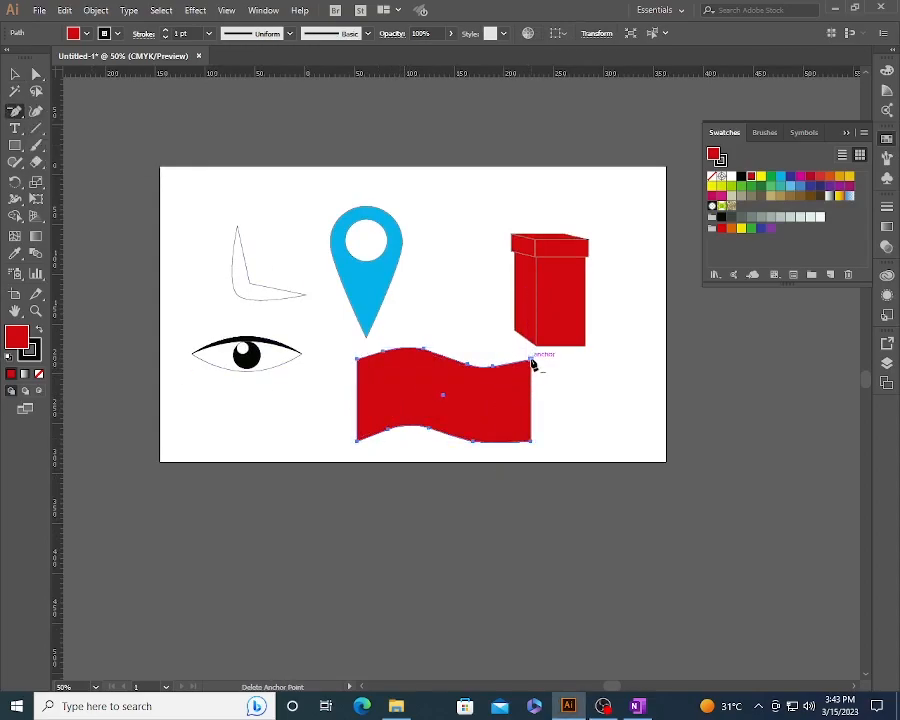
{"action": "left_click", "coordinate": [532, 362]}
{"action": "key", "text": "v"}
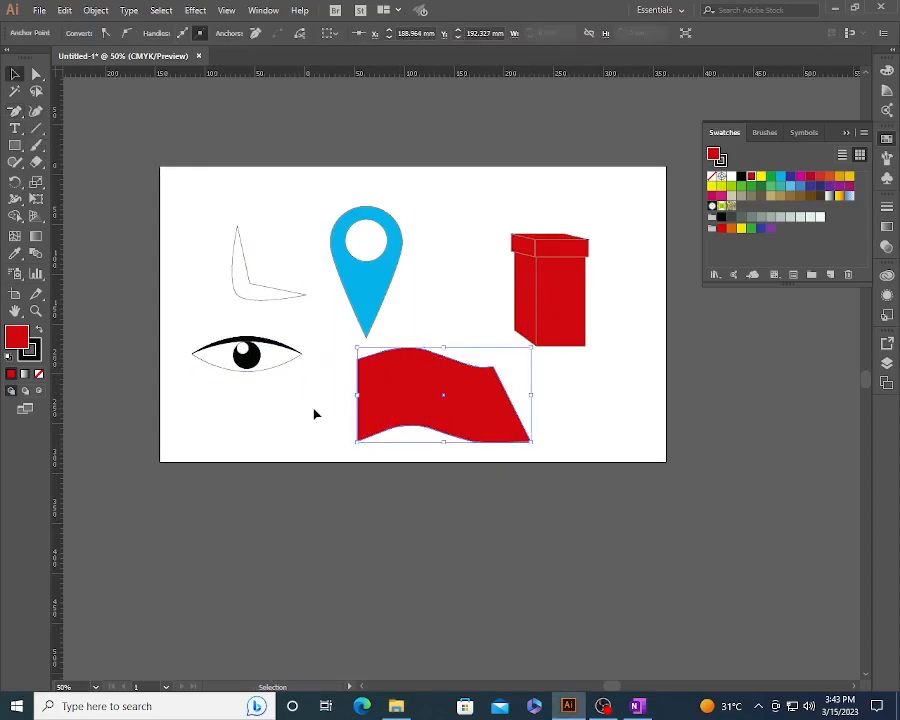
{"action": "key", "text": "ctrl+z"}
Move the eye above the boomerang-shaped outline and shift the flag a little further left.
{"action": "left_click", "coordinate": [311, 406]}
{"action": "left_click_drag", "start_coordinate": [242, 360], "coordinate": [229, 199]}
{"action": "left_click", "coordinate": [247, 385]}
{"action": "left_click_drag", "start_coordinate": [376, 384], "coordinate": [358, 382]}
Draw a narrow red rectangle about 9 mm wide beside the flag's left edge as a pole and fully round its ends.
{"action": "key", "text": "m"}
{"action": "left_click_drag", "start_coordinate": [325, 346], "coordinate": [334, 512]}
{"action": "scroll", "coordinate": [307, 340], "scroll_direction": "up", "scroll_amount": 5}
{"action": "key", "text": "a"}
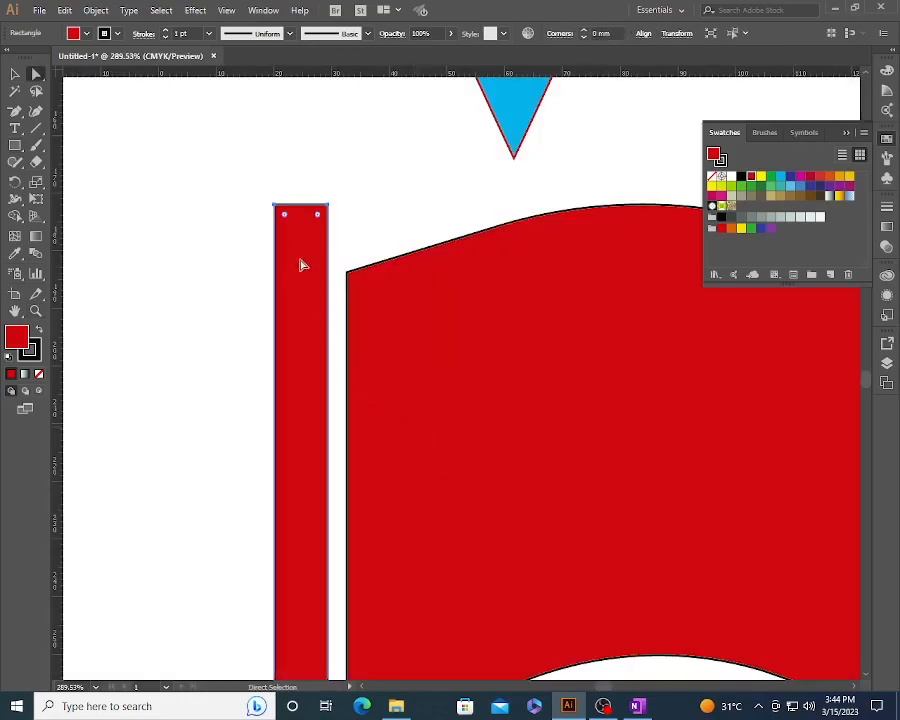
{"action": "left_click_drag", "start_coordinate": [318, 215], "coordinate": [303, 270]}
Move the pole about 3.4 mm right against the flag's left edge and fill it with dark brown.
{"action": "key", "text": "v"}
{"action": "left_click", "coordinate": [179, 331]}
{"action": "left_click_drag", "start_coordinate": [308, 370], "coordinate": [327, 370]}
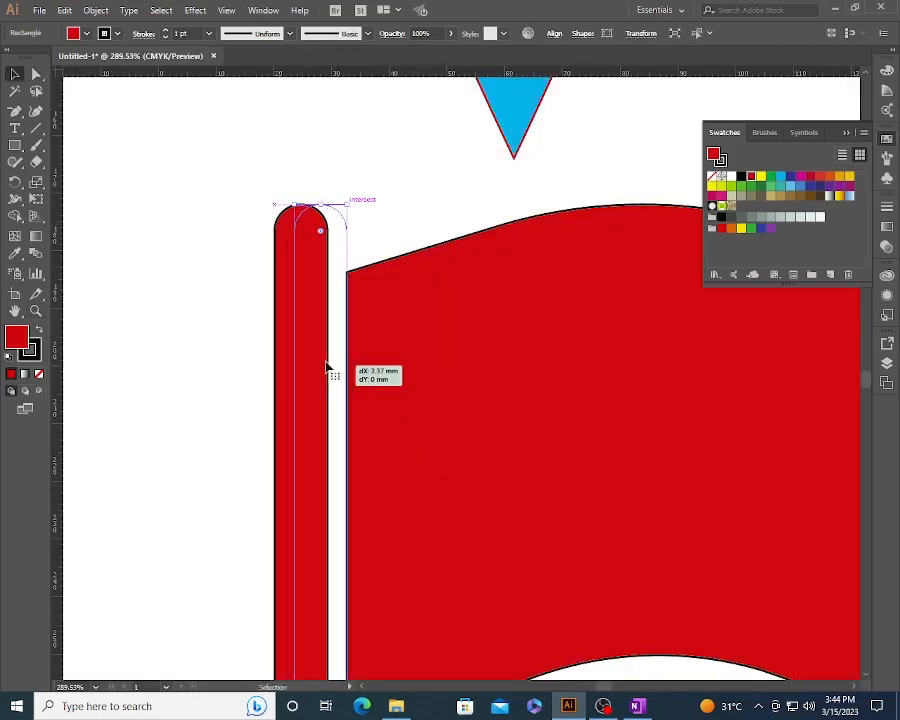
{"action": "key", "text": "z"}
{"action": "left_click", "coordinate": [504, 437], "text": "alt"}
{"action": "left_click", "coordinate": [504, 437], "text": "alt"}
{"action": "left_click", "coordinate": [504, 437], "text": "alt"}
{"action": "left_click", "coordinate": [504, 437], "text": "alt"}
{"action": "key", "text": "v"}
{"action": "left_click", "coordinate": [819, 198]}
Group the flag with its pole and rotate the group about 12° counterclockwise.
{"action": "left_click", "coordinate": [512, 512]}
{"action": "left_click_drag", "start_coordinate": [346, 293], "coordinate": [537, 365]}
{"action": "key", "text": "ctrl+g"}
{"action": "left_click_drag", "start_coordinate": [645, 533], "coordinate": [663, 482]}
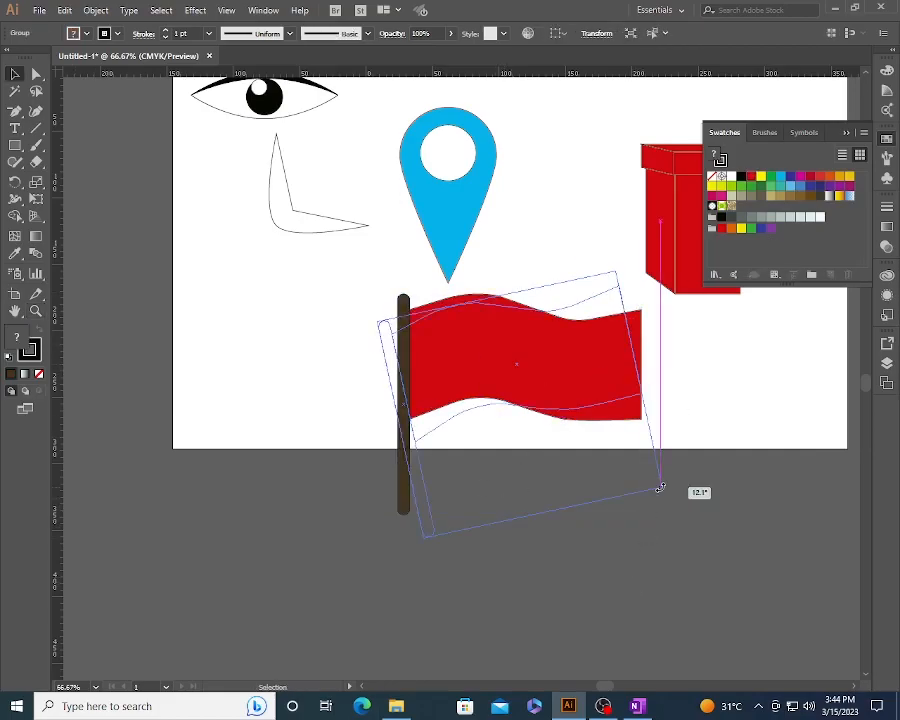
Move the tilted flag group to the lower-left area of the artboard, below the boomerang-shaped outline, and deselect it.
{"action": "key", "text": "ctrl+minus"}
{"action": "left_click_drag", "start_coordinate": [458, 402], "coordinate": [250, 345]}
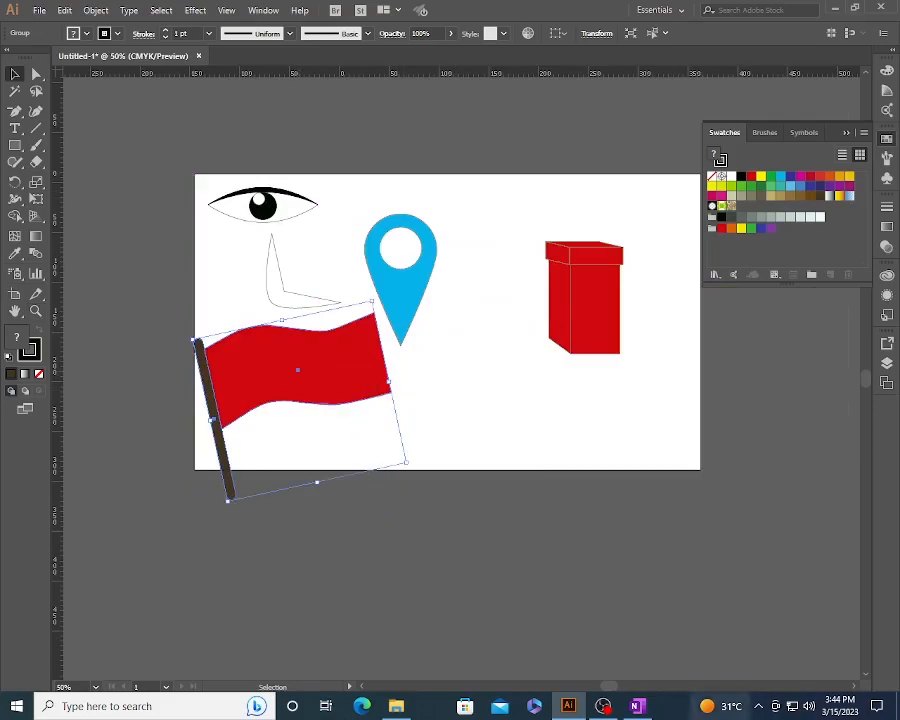
{"action": "left_click", "coordinate": [447, 391]}
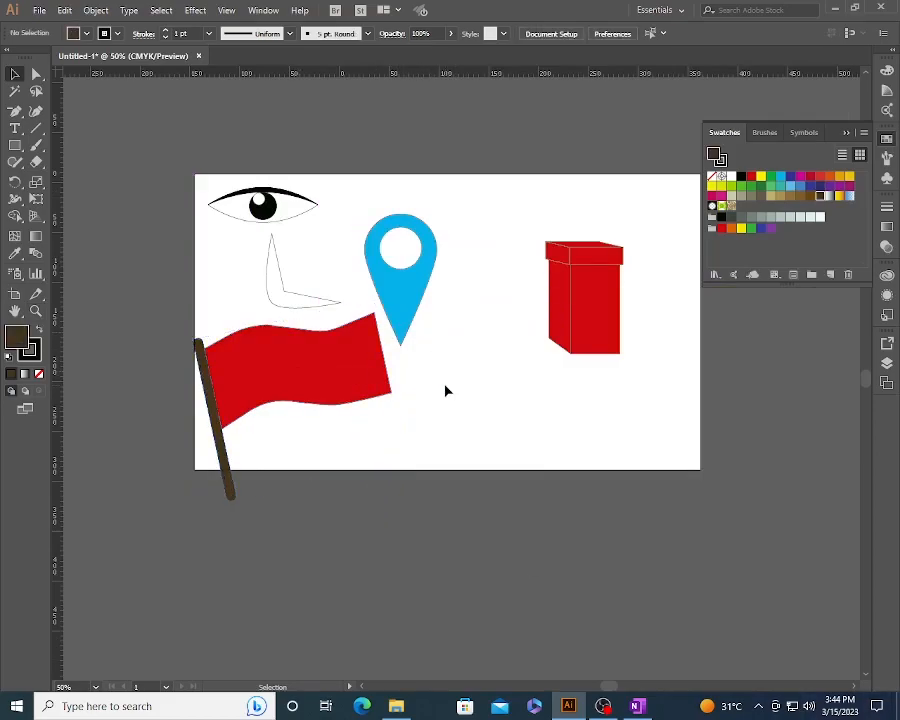